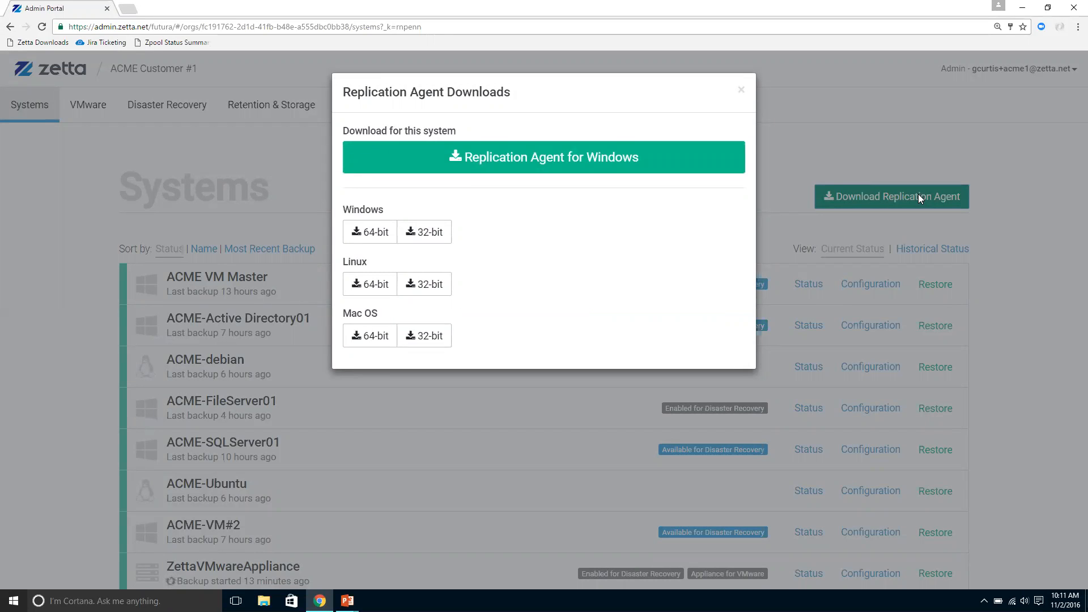
Step: Open the configuration of ACME-FileServer01, set its backups to run on a schedule, and view the network throttle settings without adding one
{"action": "left_click", "coordinate": [741, 94]}
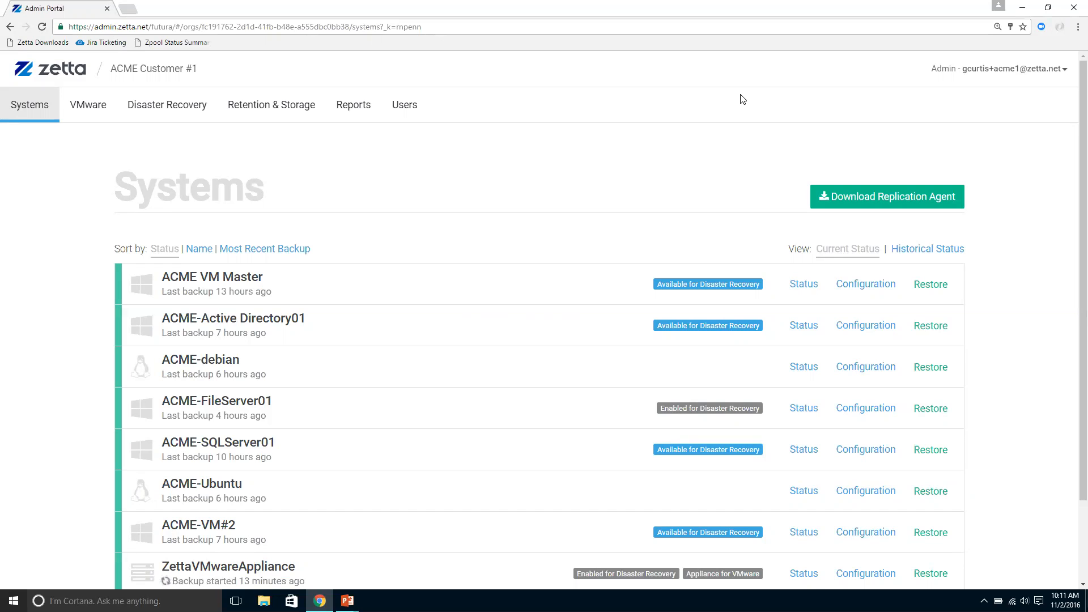
{"action": "scroll", "coordinate": [500, 253], "scroll_direction": "down", "scroll_amount": 1}
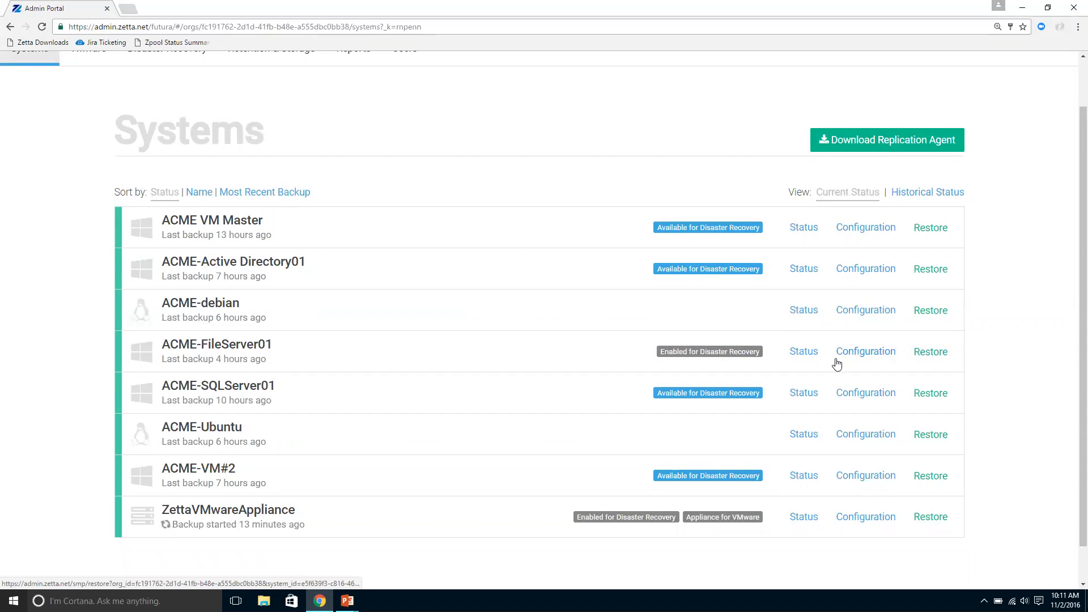
{"action": "left_click", "coordinate": [865, 352]}
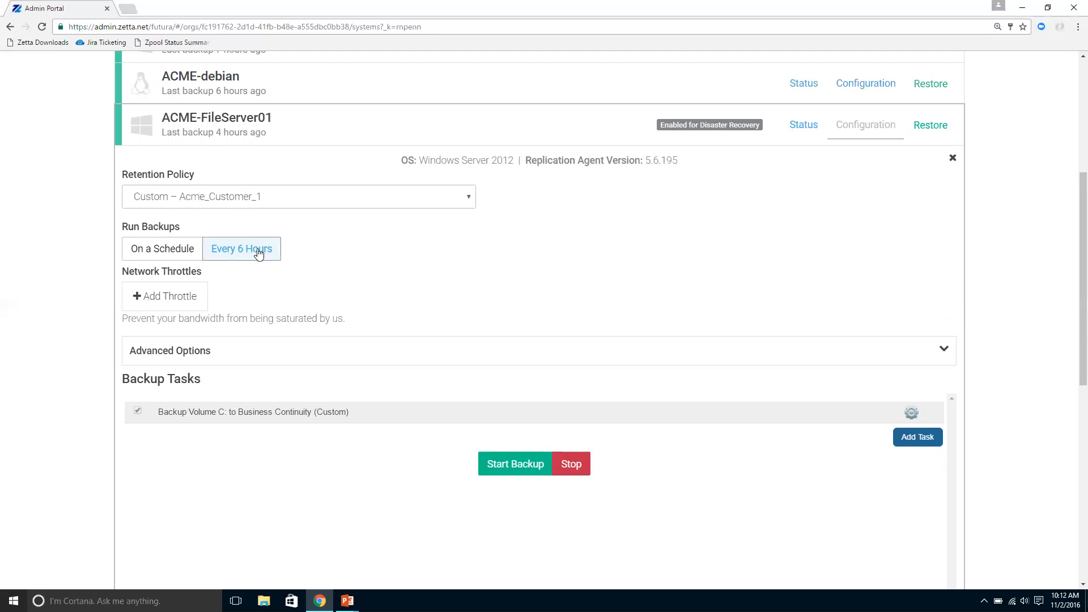
{"action": "left_click", "coordinate": [187, 252]}
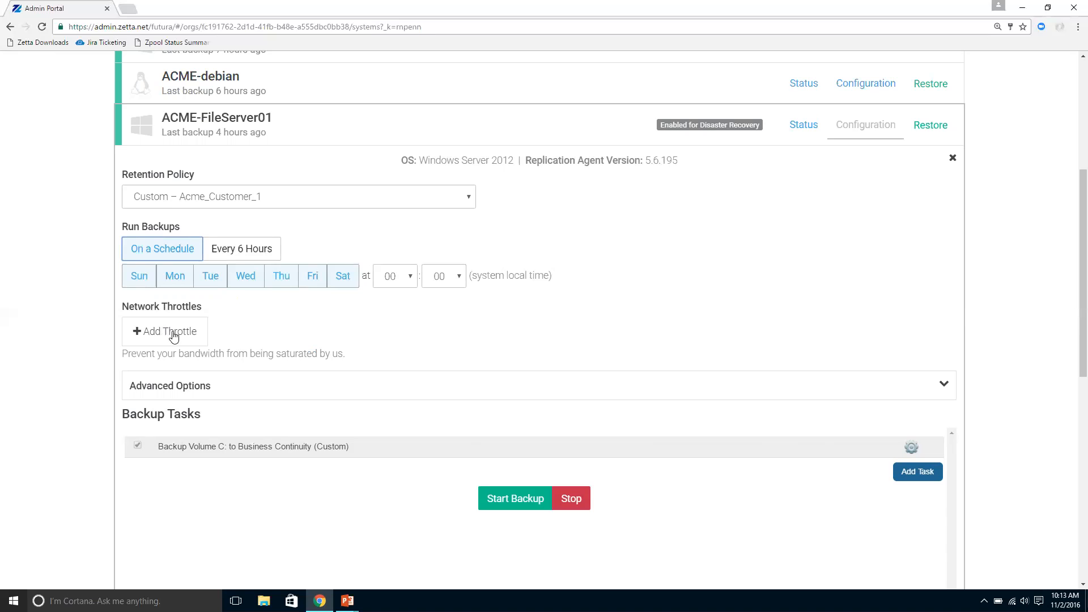
{"action": "left_click", "coordinate": [172, 333]}
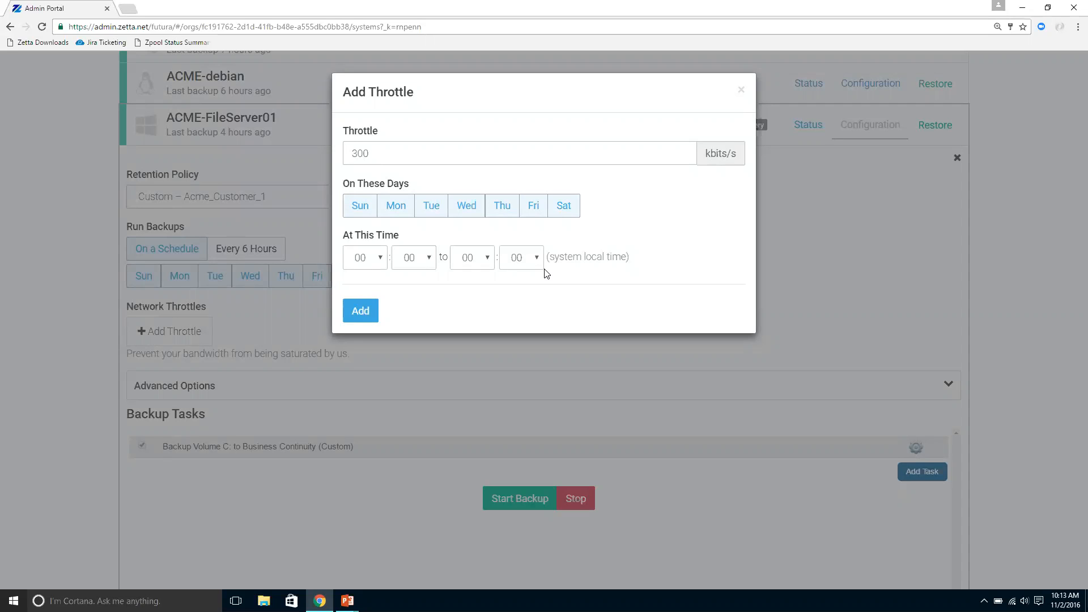
{"action": "left_click", "coordinate": [740, 90]}
Step: Start a new Files backup task for ACME-FileServer01 with the backup path C:\Users
{"action": "scroll", "coordinate": [343, 277], "scroll_direction": "down", "scroll_amount": 2}
{"action": "left_click", "coordinate": [908, 363]}
{"action": "scroll", "coordinate": [855, 309], "scroll_direction": "down", "scroll_amount": 5}
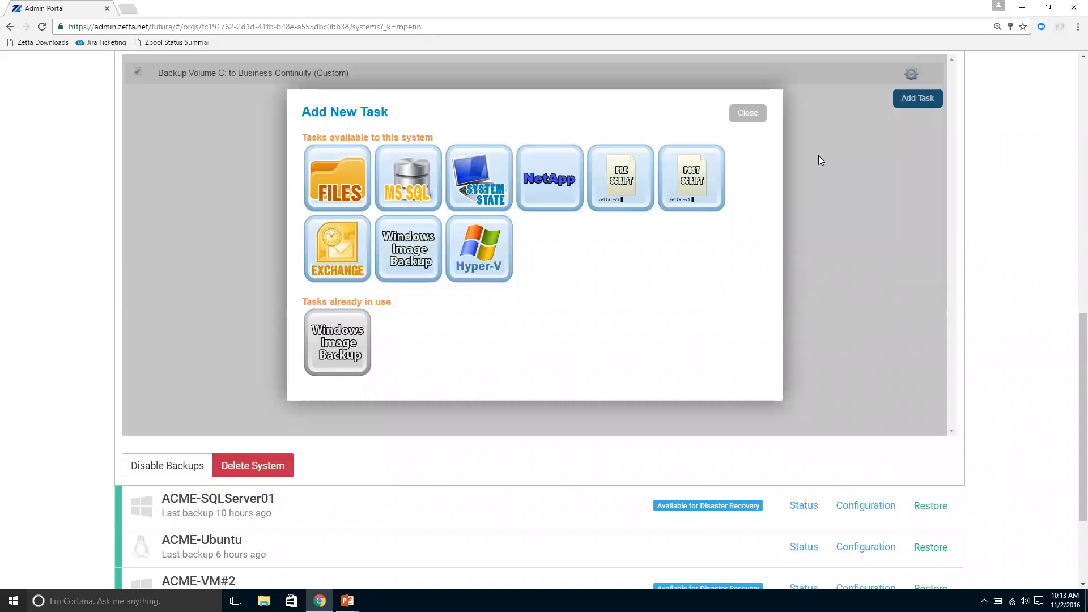
{"action": "left_click", "coordinate": [340, 171]}
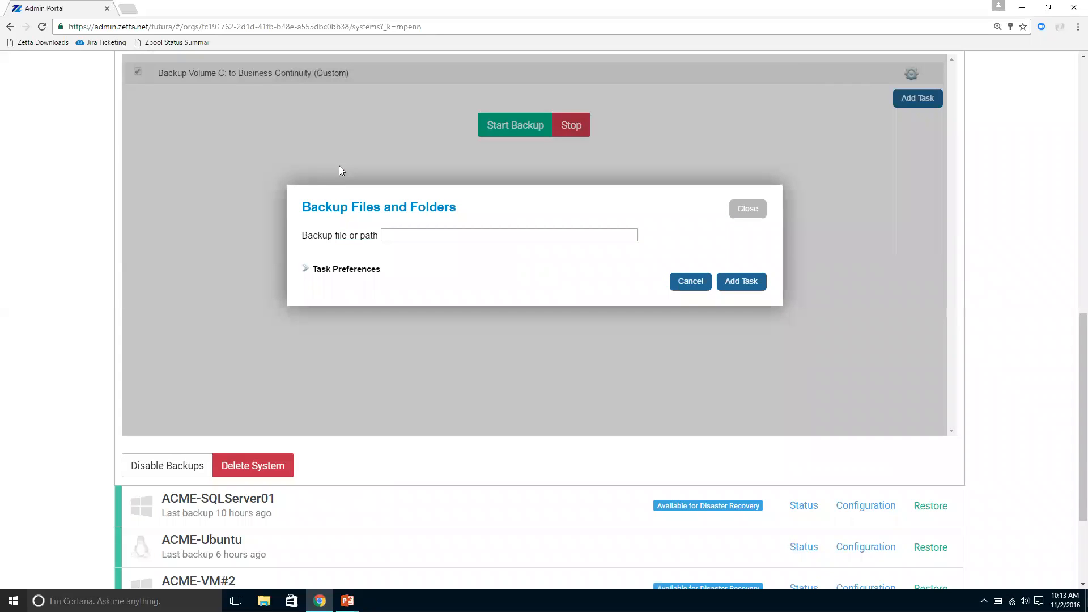
{"action": "left_click", "coordinate": [391, 235]}
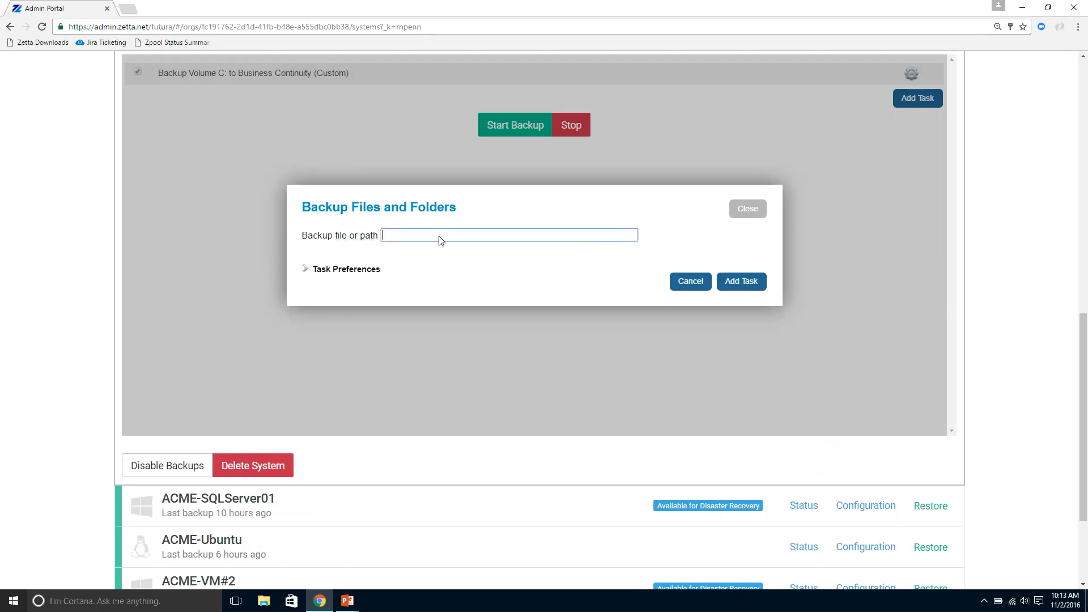
{"action": "type", "text": "C:\\Users"}
Step: In the task preferences, make the sync target editable and enable a local backup with the destination \\server\backup
{"action": "left_click", "coordinate": [374, 269]}
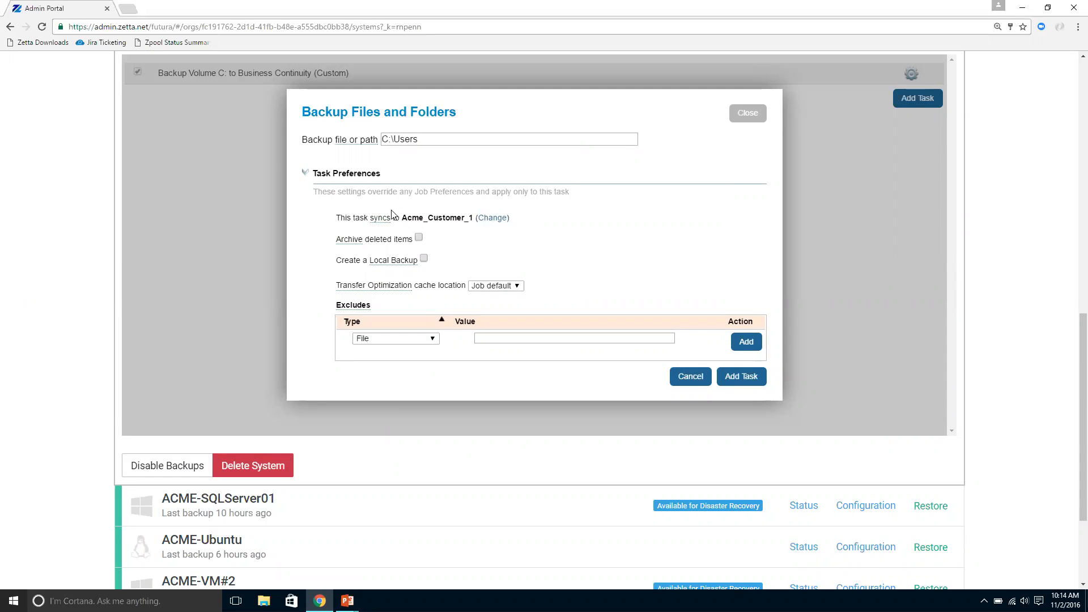
{"action": "left_click", "coordinate": [501, 219]}
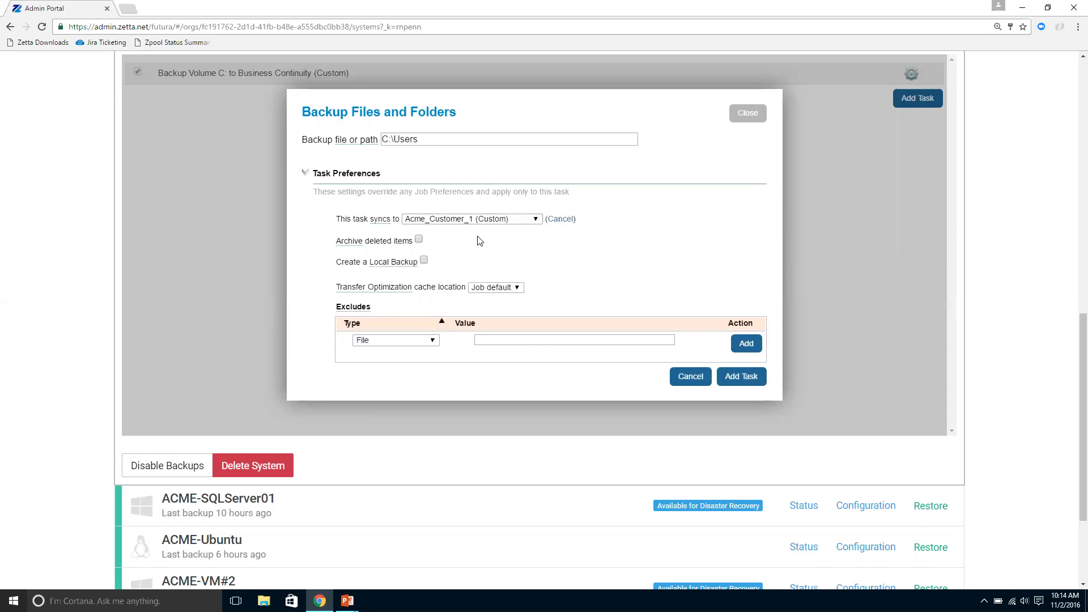
{"action": "scroll", "coordinate": [478, 240], "scroll_direction": "down", "scroll_amount": 1}
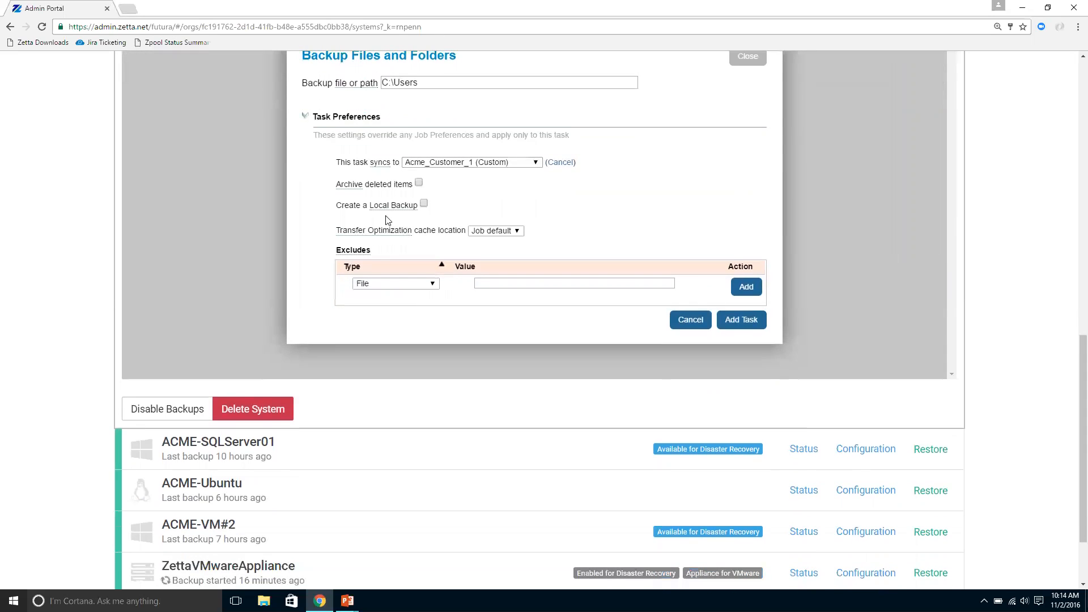
{"action": "left_click", "coordinate": [424, 205]}
{"action": "left_click", "coordinate": [454, 211]}
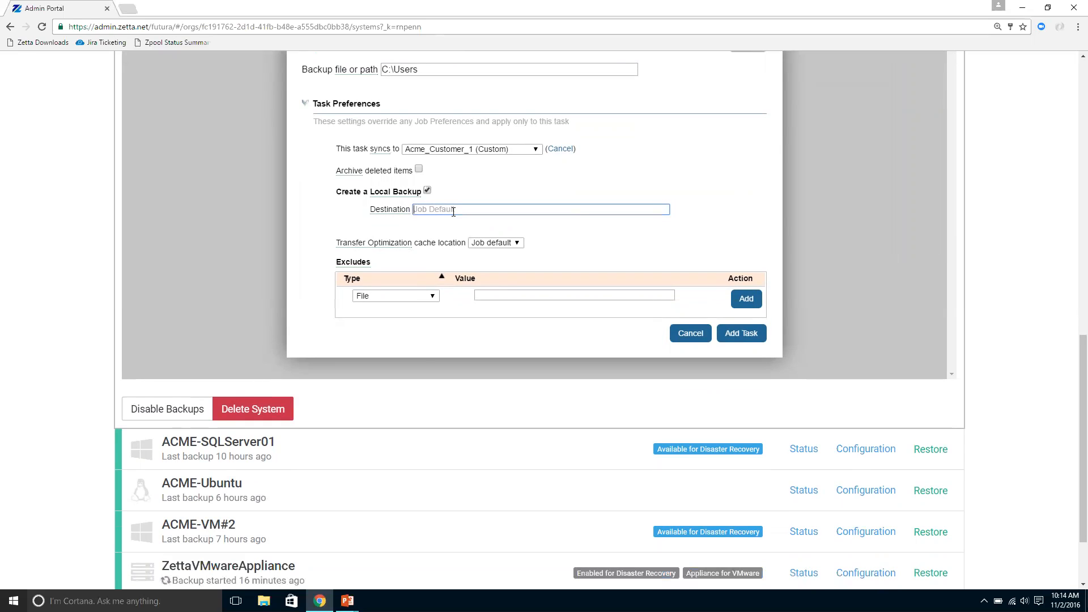
{"action": "type", "text": "\\server\bar"}
{"action": "type", "text": "kup"}
{"action": "left_click_drag", "start_coordinate": [544, 209], "coordinate": [348, 207]}
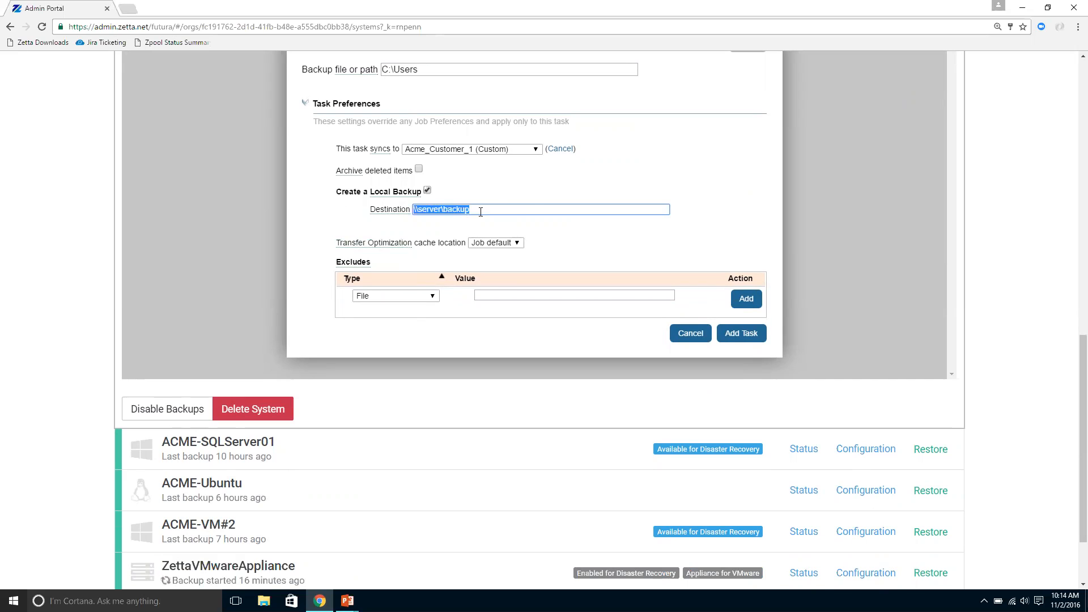
{"action": "left_click", "coordinate": [584, 245]}
{"action": "scroll", "coordinate": [573, 241], "scroll_direction": "down", "scroll_amount": 1}
{"action": "scroll", "coordinate": [570, 239], "scroll_direction": "up", "scroll_amount": 1}
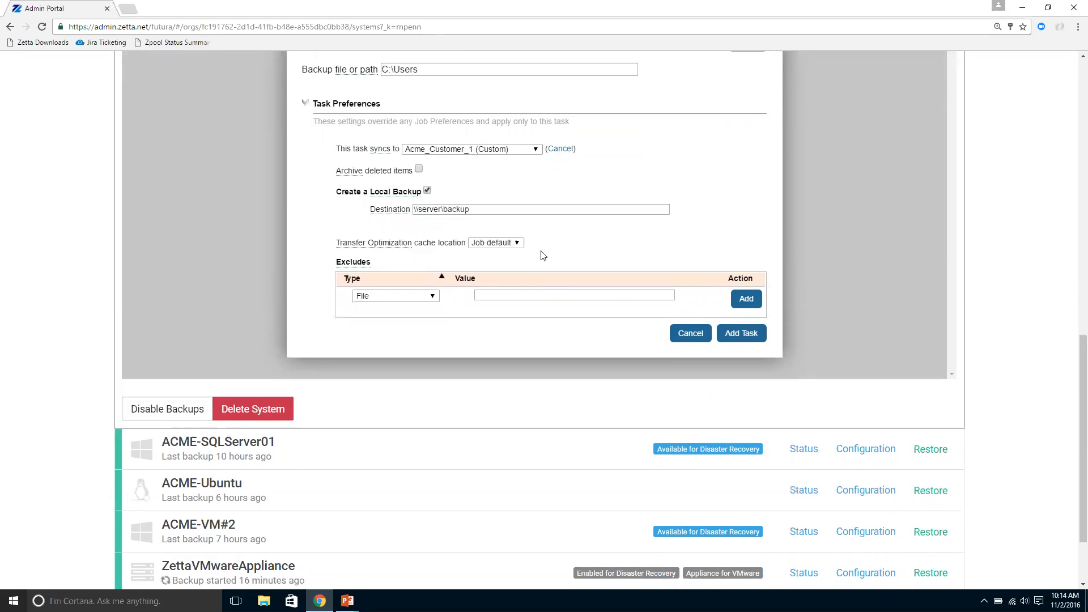
Step: Add a File exclusion for *.mp3 to the backup task
{"action": "left_click", "coordinate": [538, 298]}
{"action": "type", "text": "mp3"}
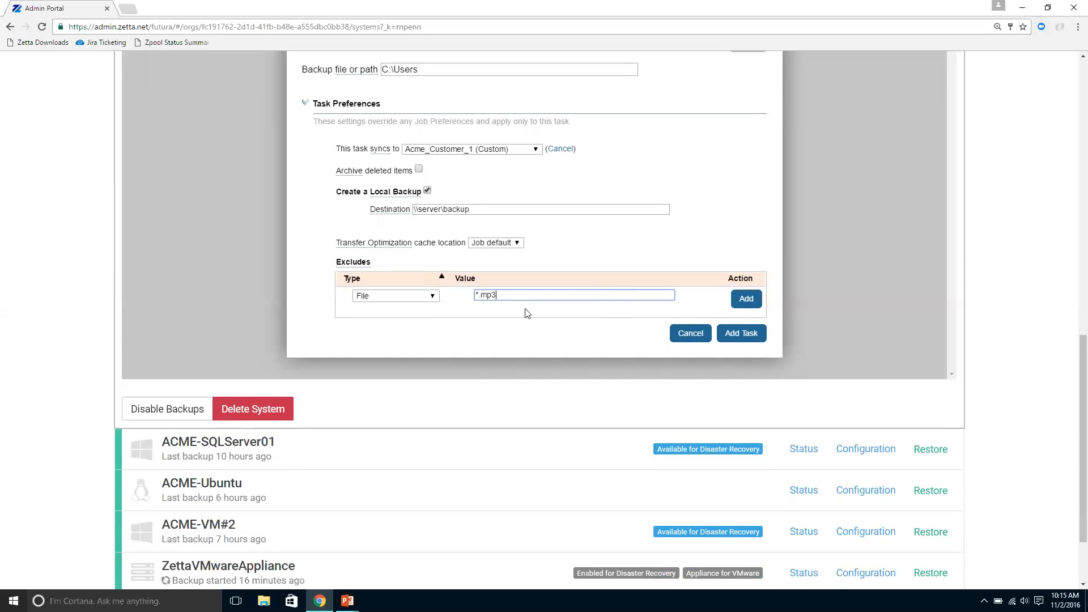
{"action": "double_click", "coordinate": [478, 295]}
{"action": "left_click", "coordinate": [483, 294]}
{"action": "left_click", "coordinate": [757, 307]}
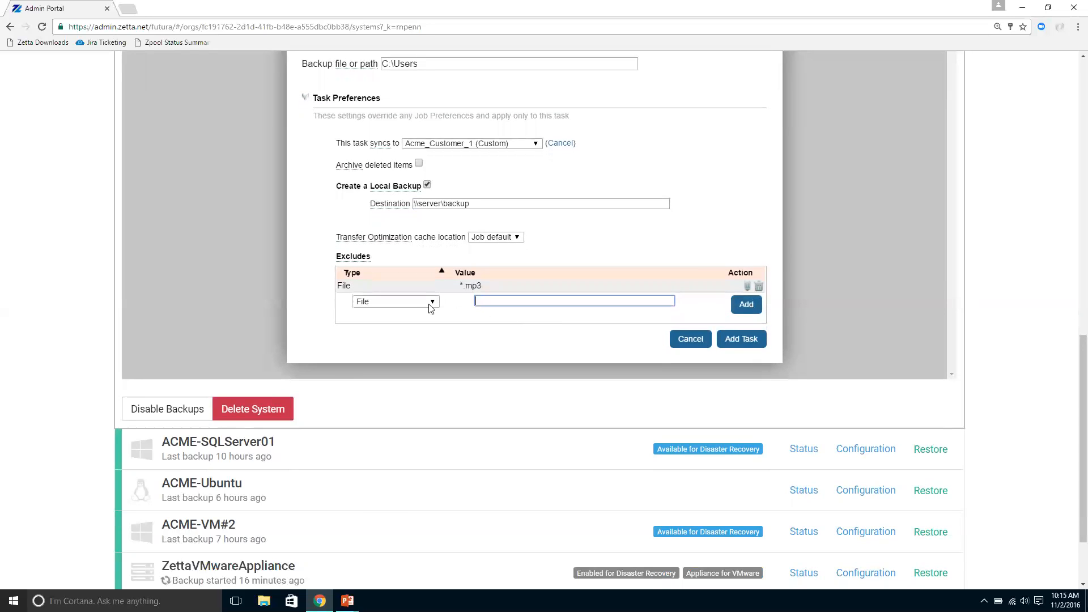
Step: Add a Folder Name exclusion for Music to the backup task
{"action": "left_click", "coordinate": [430, 304]}
{"action": "left_click", "coordinate": [406, 322]}
{"action": "left_click", "coordinate": [546, 304]}
{"action": "type", "text": "Music"}
{"action": "left_click", "coordinate": [743, 309]}
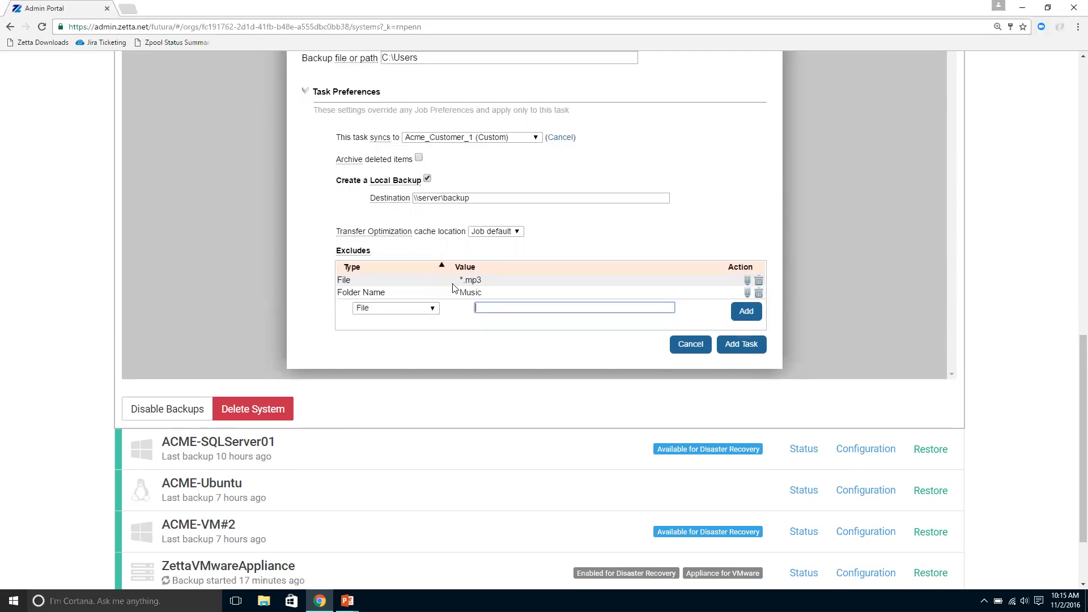
Step: Add a Folder Name exclusion for iTunes to the backup task
{"action": "left_click", "coordinate": [421, 308]}
{"action": "left_click", "coordinate": [404, 330]}
{"action": "left_click", "coordinate": [522, 309]}
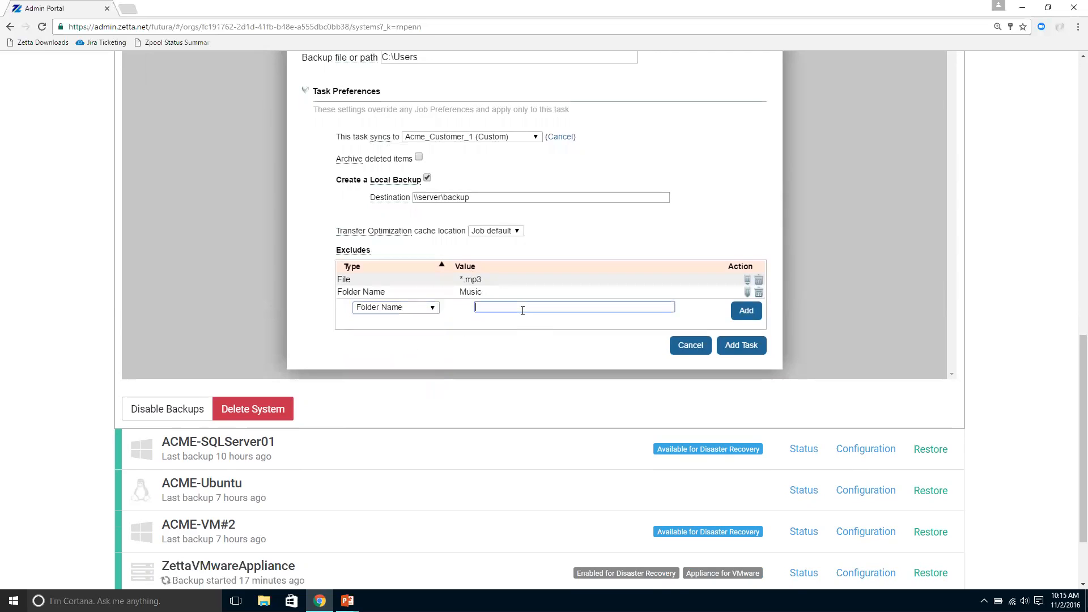
{"action": "type", "text": "ITunes"}
{"action": "left_click", "coordinate": [745, 311]}
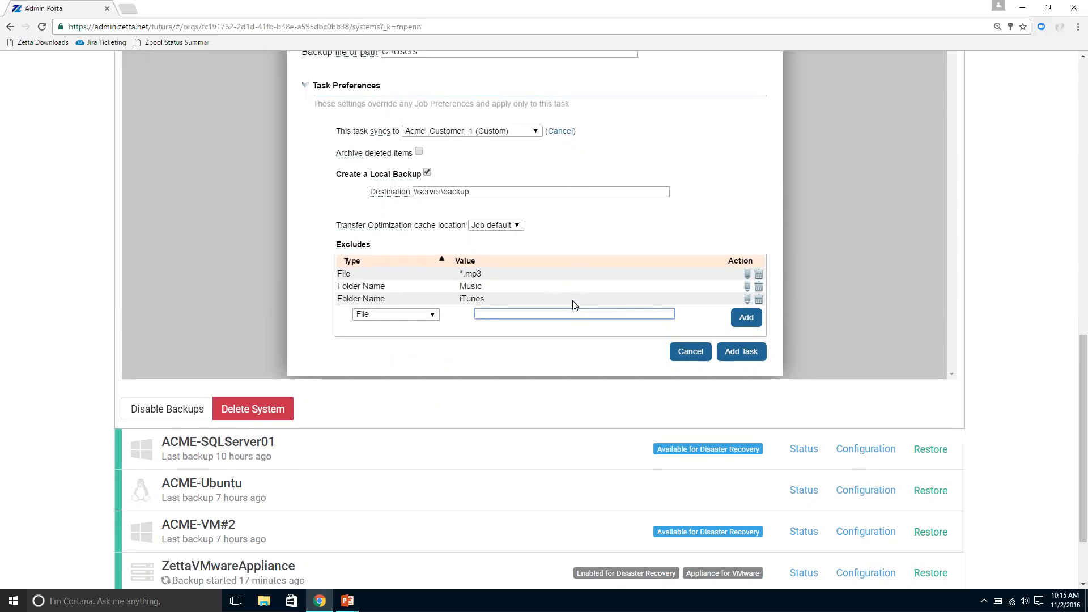
Step: Add an Absolute Path exclusion for one user's Music folder under C:\Users
{"action": "left_click", "coordinate": [432, 315]}
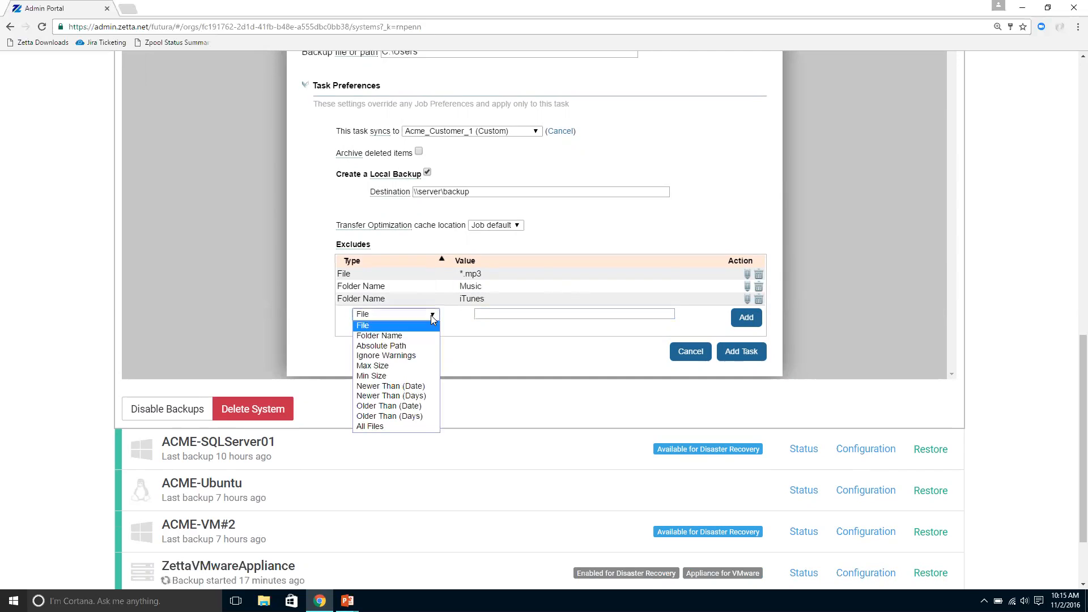
{"action": "left_click", "coordinate": [405, 347]}
{"action": "left_click", "coordinate": [513, 314]}
{"action": "type", "text": "C:\\Users\\"}
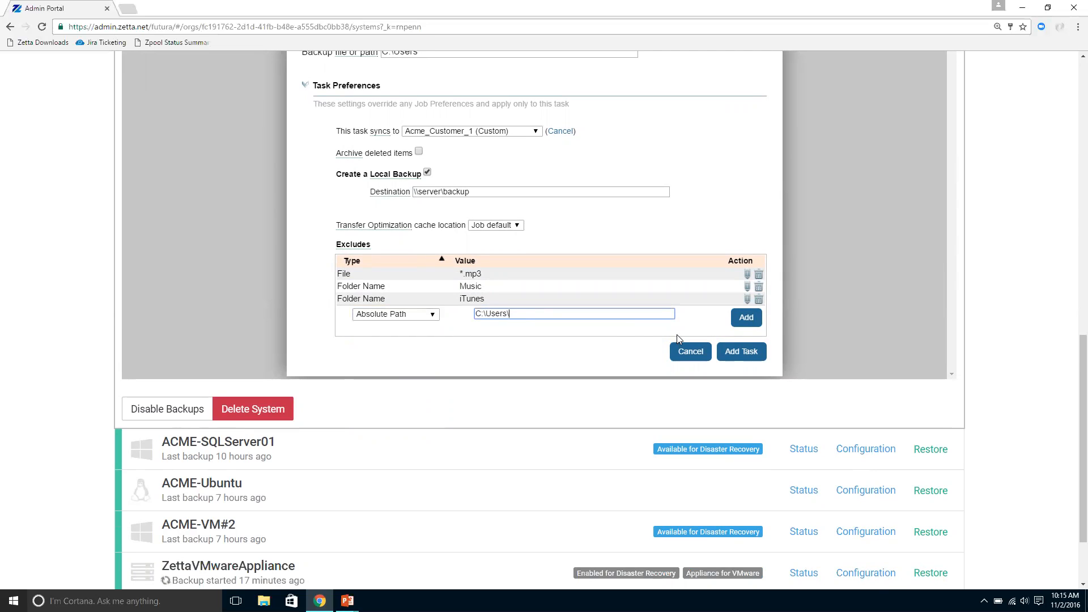
{"action": "type", "text": "John\\Music"}
{"action": "left_click", "coordinate": [742, 319]}
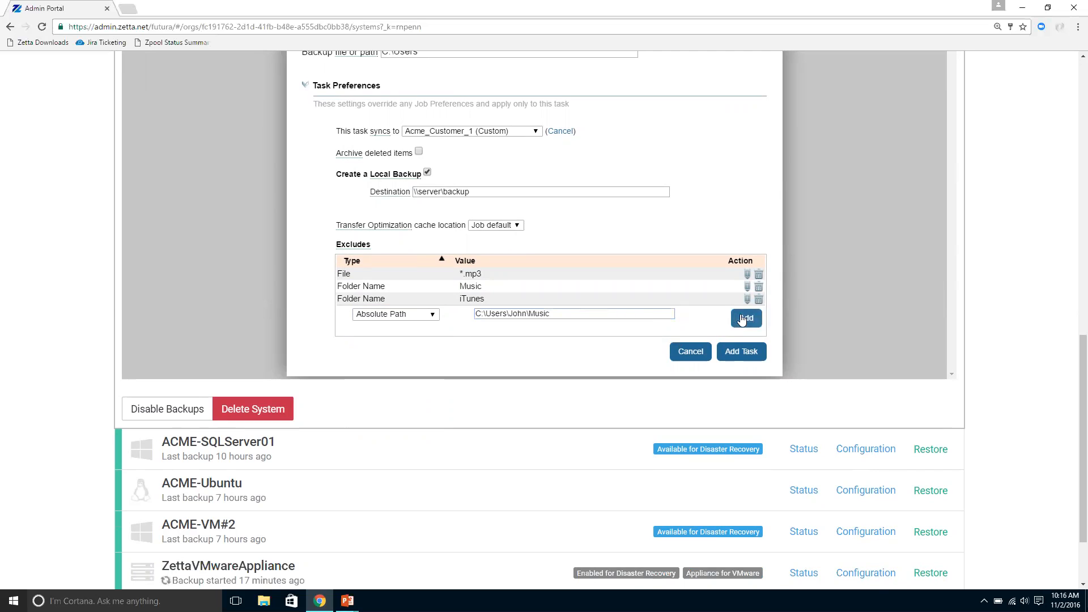
{"action": "mouse_move", "coordinate": [540, 269]}
{"action": "left_mouse_down"}
{"action": "mouse_move", "coordinate": [459, 263]}
{"action": "mouse_move", "coordinate": [521, 271]}
{"action": "left_mouse_up"}
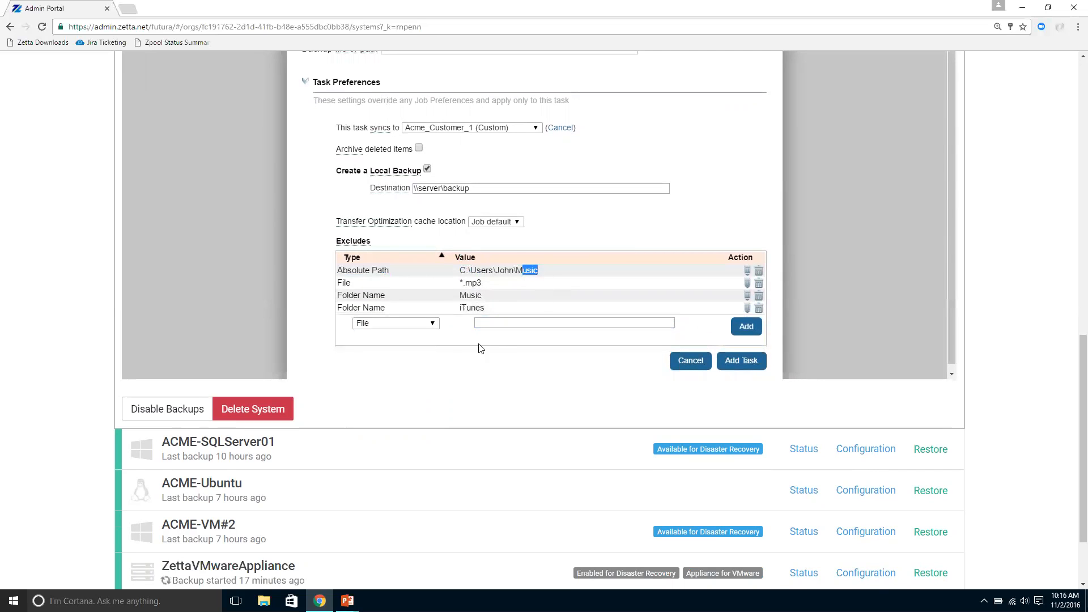
{"action": "left_click", "coordinate": [510, 309]}
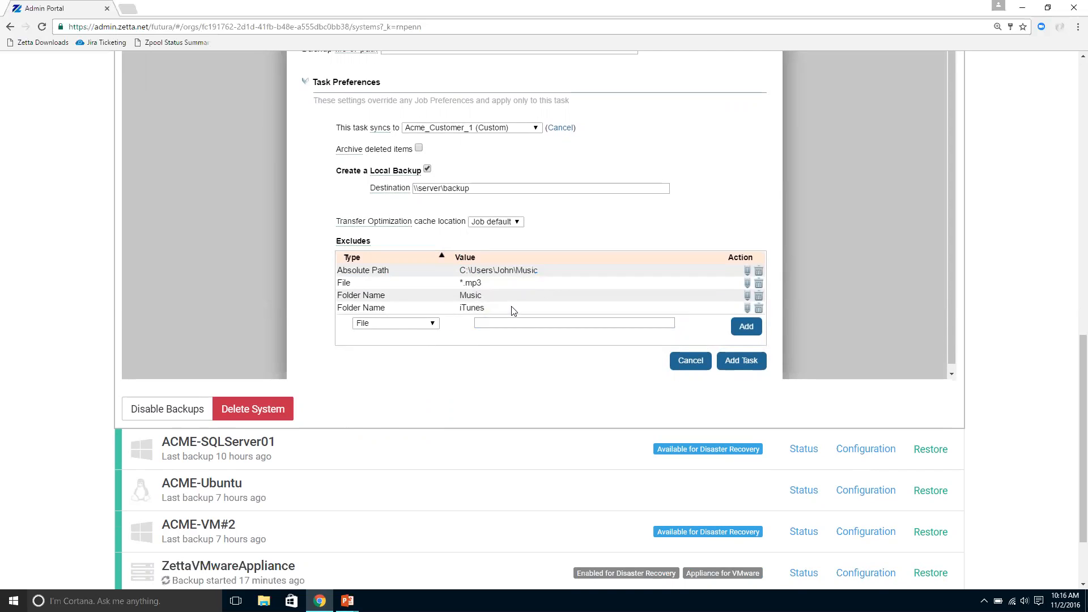
Step: Review the available exclusion types and cancel the Files backup task without adding it
{"action": "left_click", "coordinate": [433, 324]}
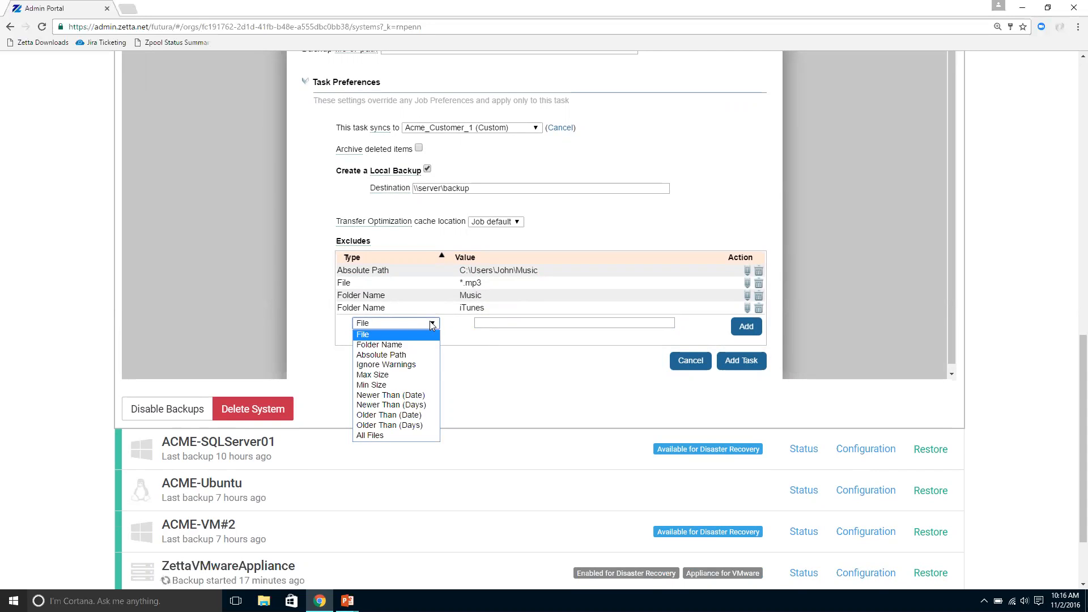
{"action": "left_click", "coordinate": [561, 370]}
{"action": "scroll", "coordinate": [689, 354], "scroll_direction": "up", "scroll_amount": 1}
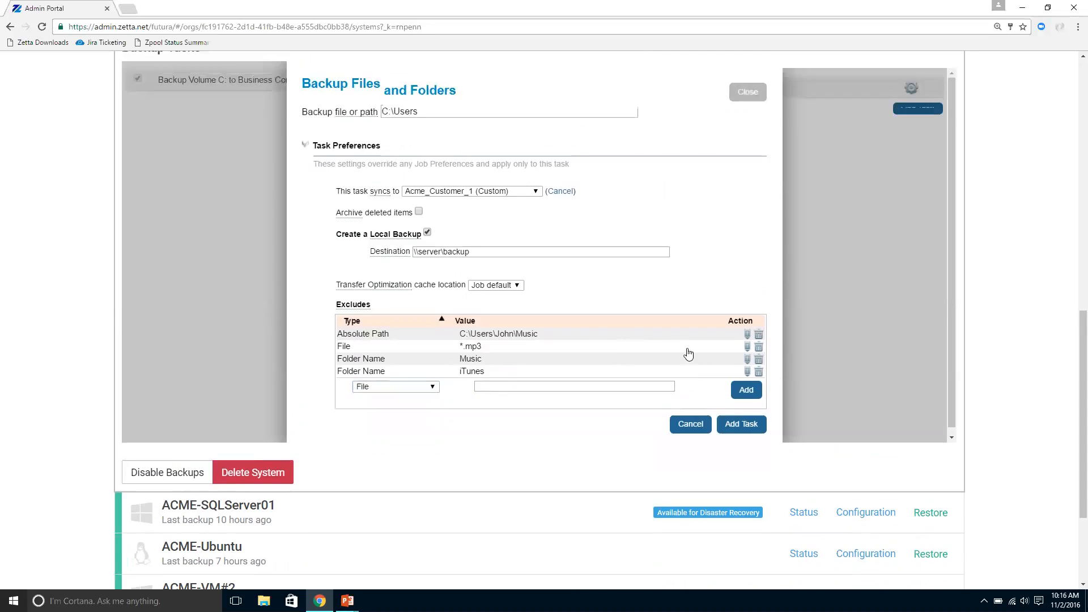
{"action": "scroll", "coordinate": [689, 354], "scroll_direction": "up", "scroll_amount": 1}
{"action": "left_click", "coordinate": [691, 474]}
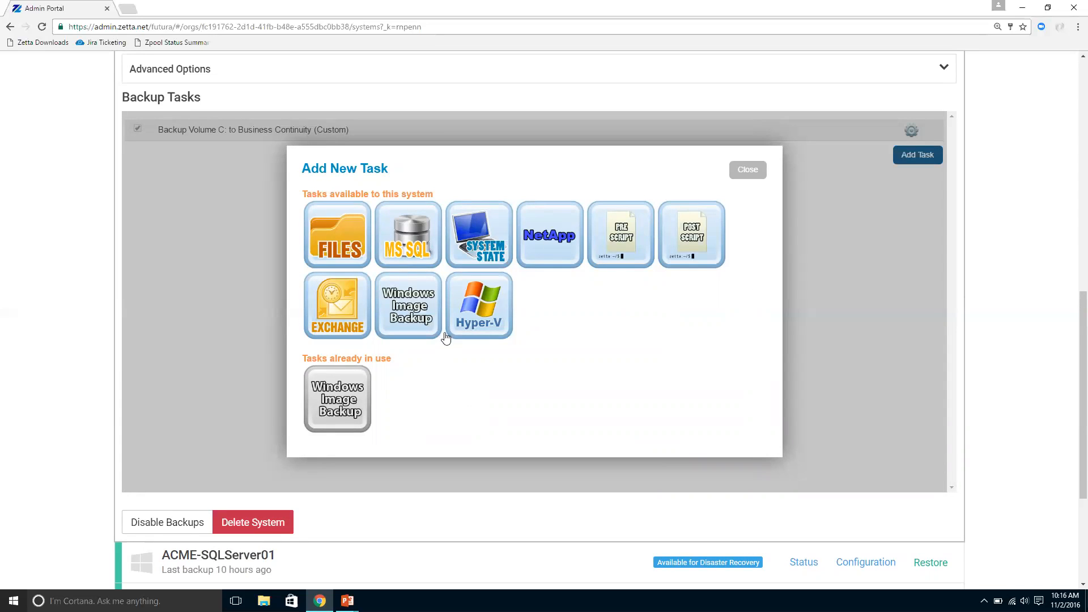
Step: Start a Windows Image Backup task for disk C, view its task preferences, and cancel it
{"action": "left_click", "coordinate": [410, 318]}
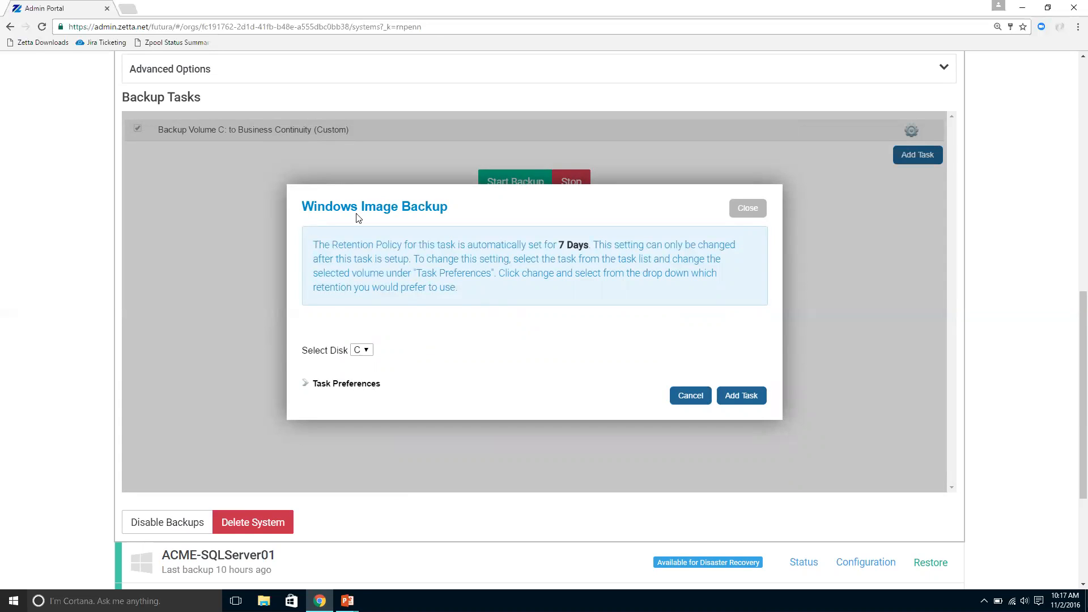
{"action": "left_click", "coordinate": [368, 349]}
{"action": "left_click", "coordinate": [362, 363]}
{"action": "left_click", "coordinate": [361, 388]}
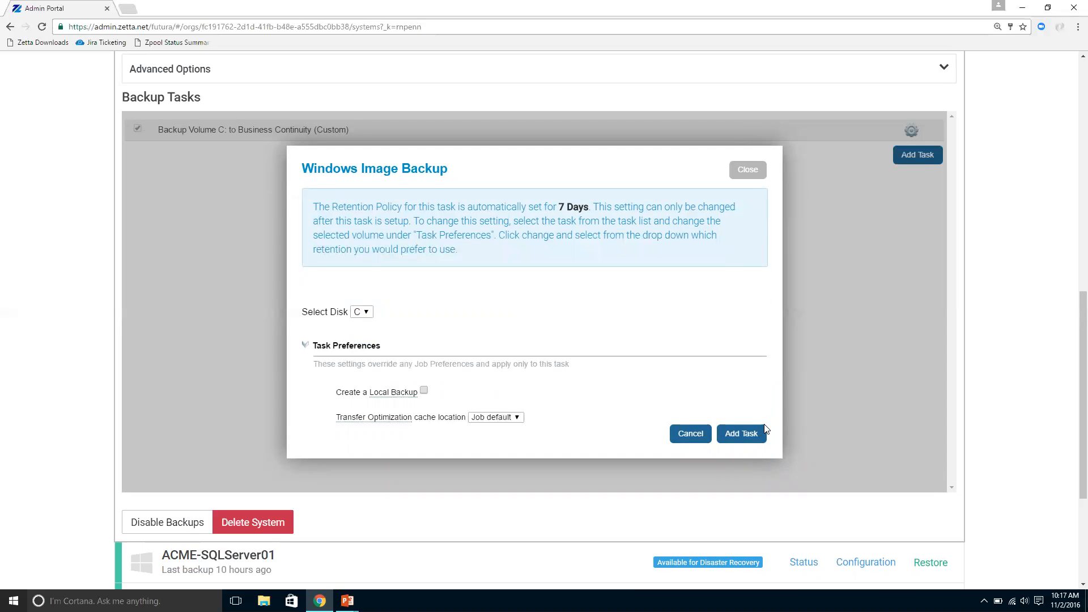
{"action": "left_click", "coordinate": [698, 440]}
{"action": "left_click", "coordinate": [741, 175]}
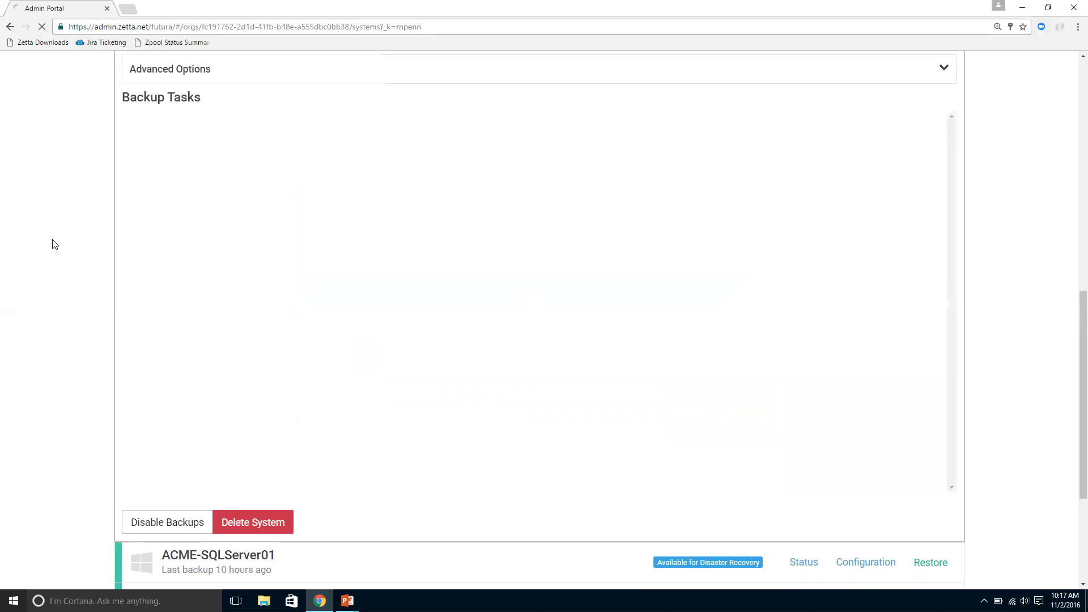
Step: Open the VMware page and search the virtual machines for ACME
{"action": "scroll", "coordinate": [53, 239], "scroll_direction": "up", "scroll_amount": 9}
{"action": "scroll", "coordinate": [83, 230], "scroll_direction": "up", "scroll_amount": 2}
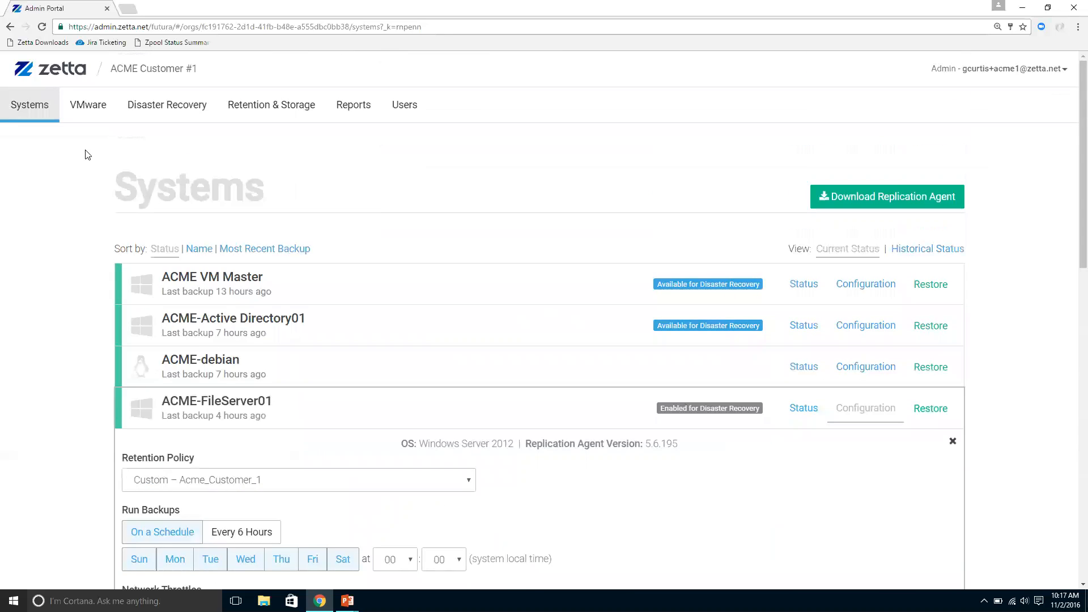
{"action": "left_click", "coordinate": [86, 111]}
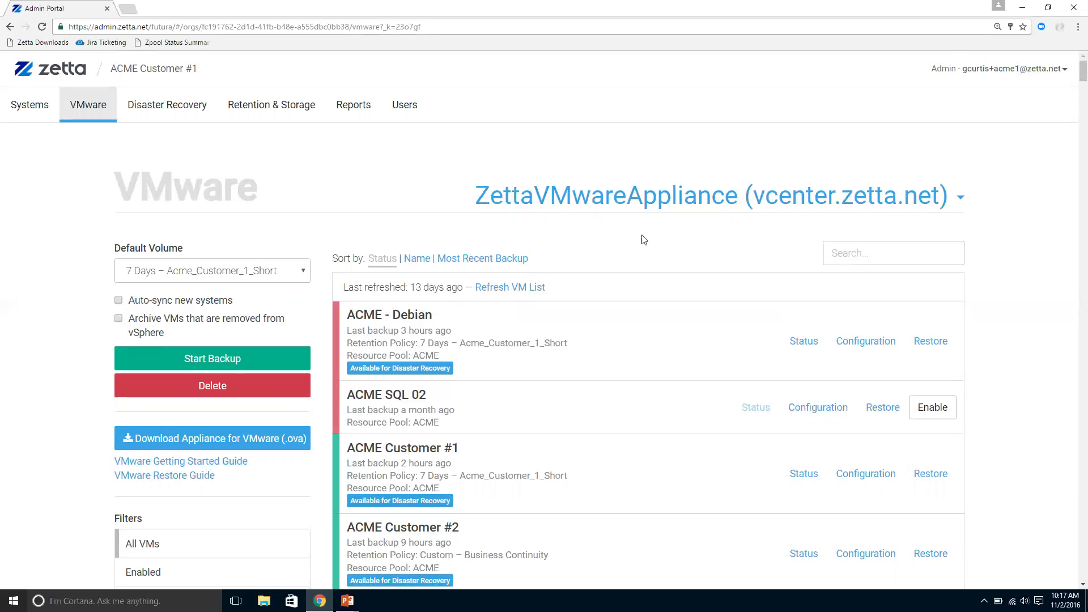
{"action": "left_click", "coordinate": [883, 248]}
{"action": "type", "text": "ACME"}
Step: Replace the virtual machine search term with SQL and look through the matching machines
{"action": "key", "text": "BackSpace"}
{"action": "key", "text": "BackSpace"}
{"action": "key", "text": "BackSpace"}
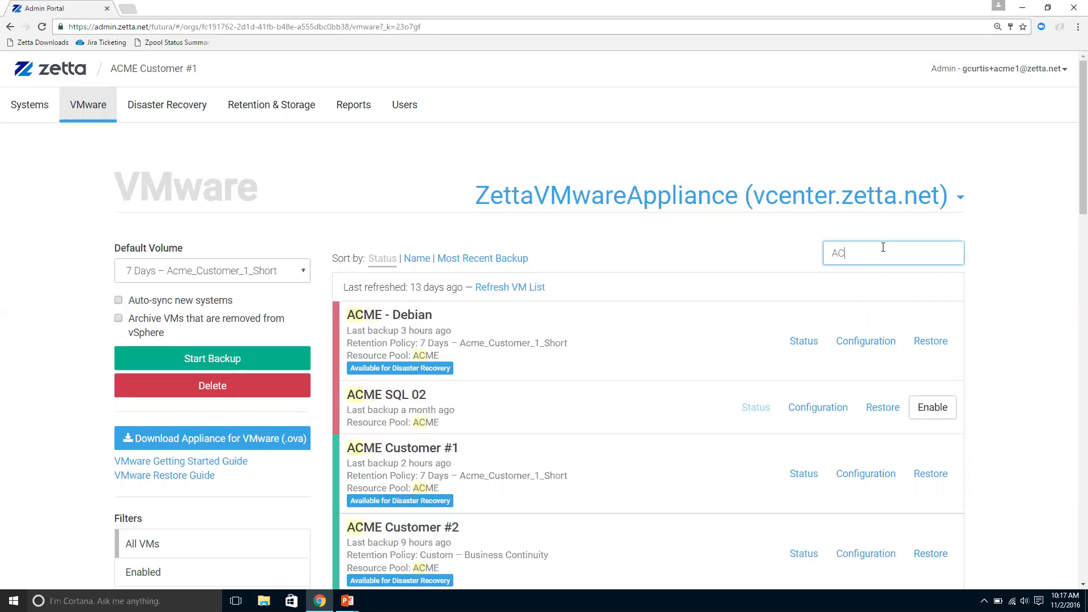
{"action": "key", "text": "BackSpace"}
{"action": "type", "text": "SQL"}
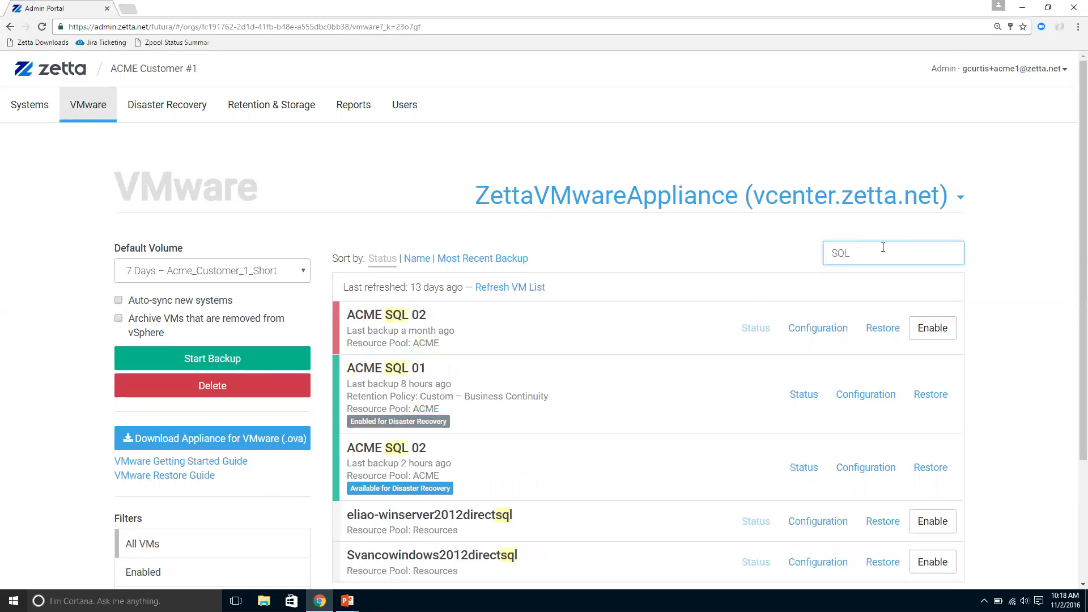
{"action": "scroll", "coordinate": [703, 334], "scroll_direction": "down", "scroll_amount": 3}
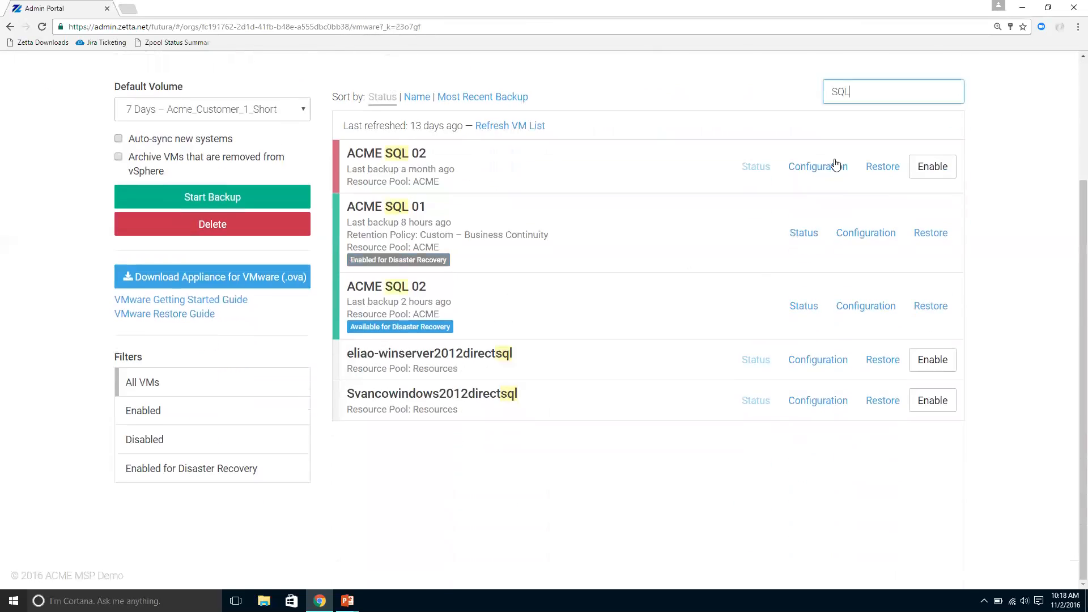
Step: Change the virtual machine search back to ACME and look through the matching machines
{"action": "key", "text": "BackSpace"}
{"action": "key", "text": "BackSpace"}
{"action": "key", "text": "BackSpace"}
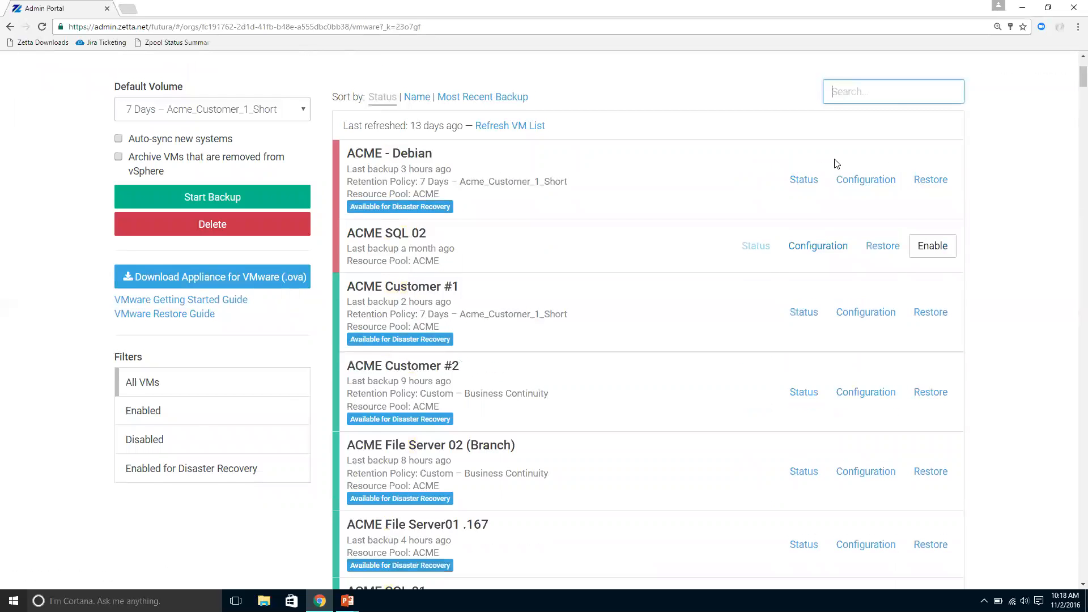
{"action": "type", "text": "ACME"}
{"action": "scroll", "coordinate": [705, 270], "scroll_direction": "down", "scroll_amount": 1}
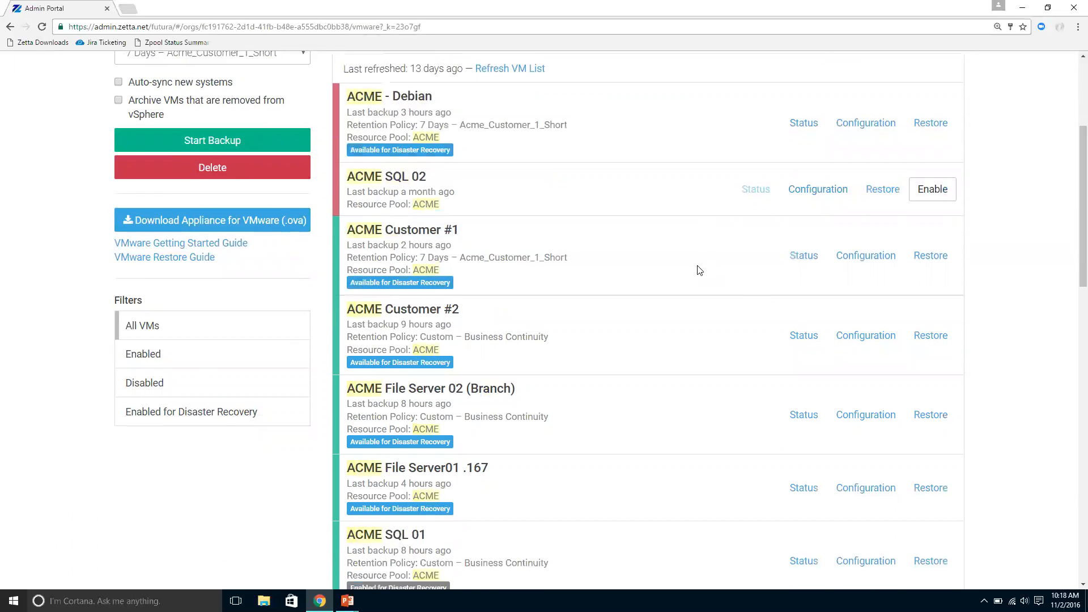
Step: Enable backups for the ACME SQL 02 virtual machine
{"action": "scroll", "coordinate": [697, 269], "scroll_direction": "down", "scroll_amount": 1}
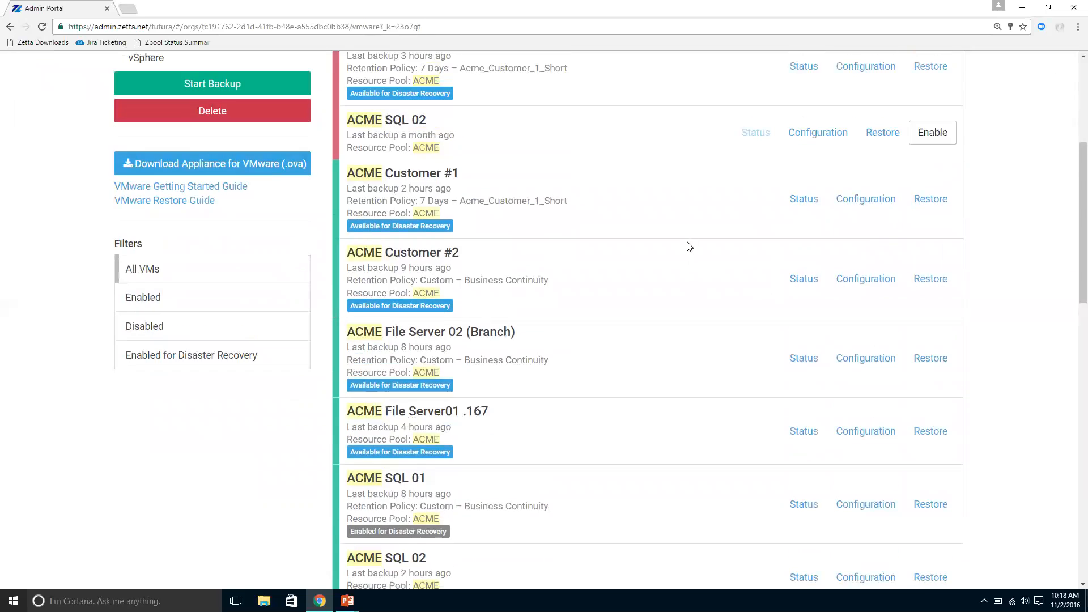
{"action": "scroll", "coordinate": [690, 247], "scroll_direction": "up", "scroll_amount": 1}
{"action": "left_click", "coordinate": [932, 188]}
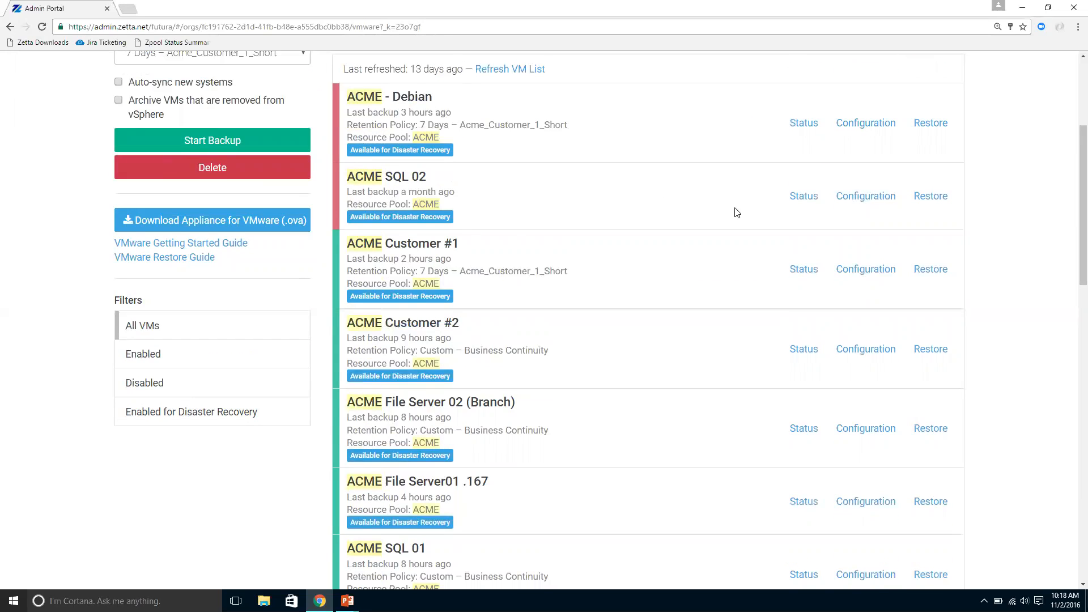
Step: Open the configuration of ACME SQL 02 and choose Default Volume as its retention policy
{"action": "scroll", "coordinate": [720, 213], "scroll_direction": "up", "scroll_amount": 1}
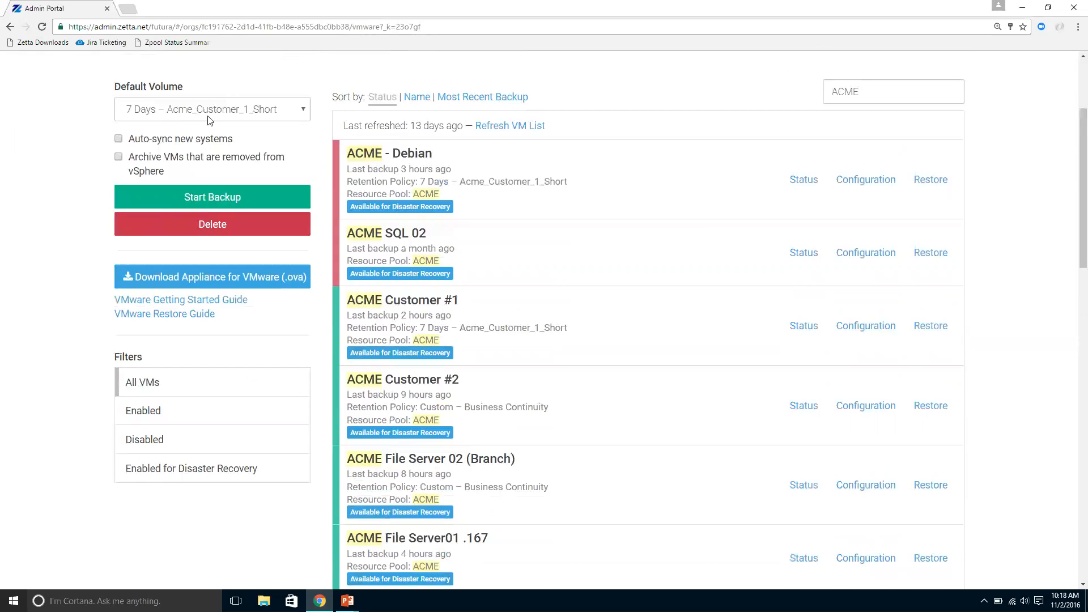
{"action": "left_click", "coordinate": [872, 253]}
{"action": "left_click", "coordinate": [640, 328]}
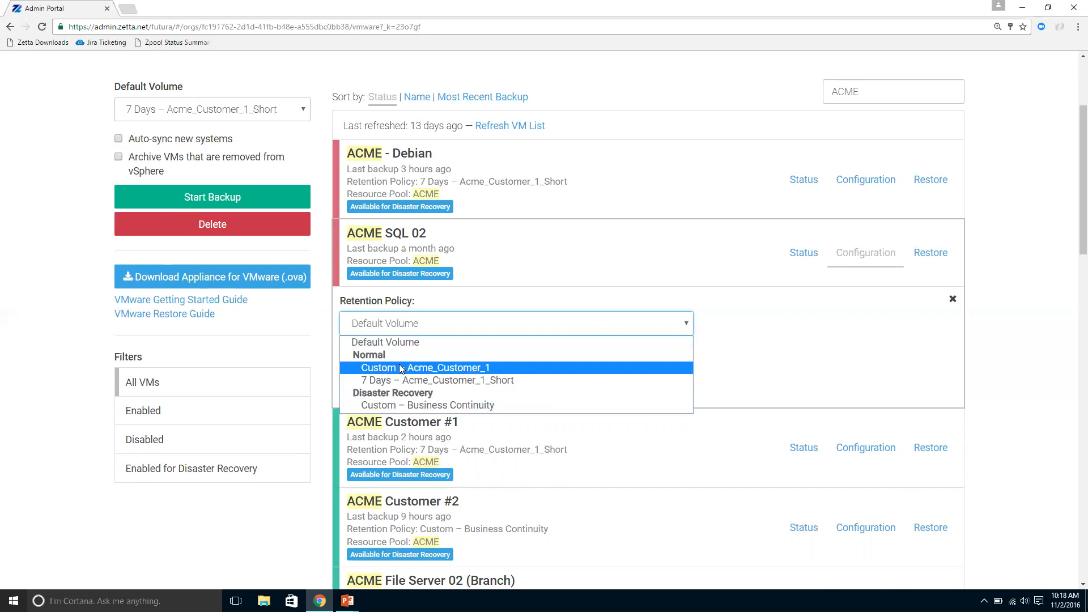
{"action": "left_click", "coordinate": [415, 342]}
{"action": "left_click", "coordinate": [847, 375]}
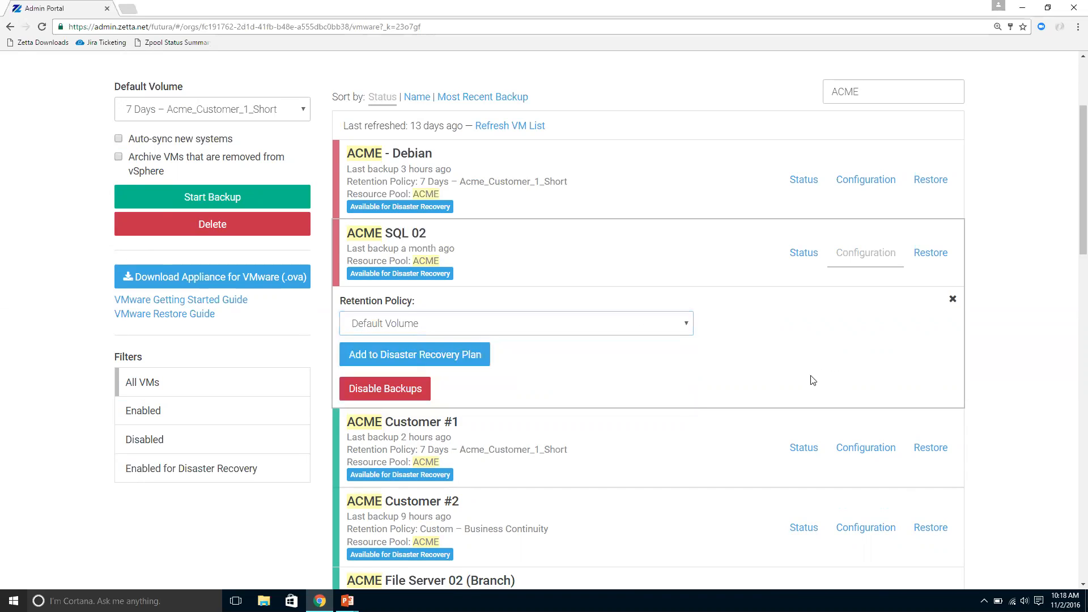
Step: Look through the ACME virtual machines, comparing their last backups, retention policies and disaster recovery labels
{"action": "scroll", "coordinate": [905, 277], "scroll_direction": "down", "scroll_amount": 1}
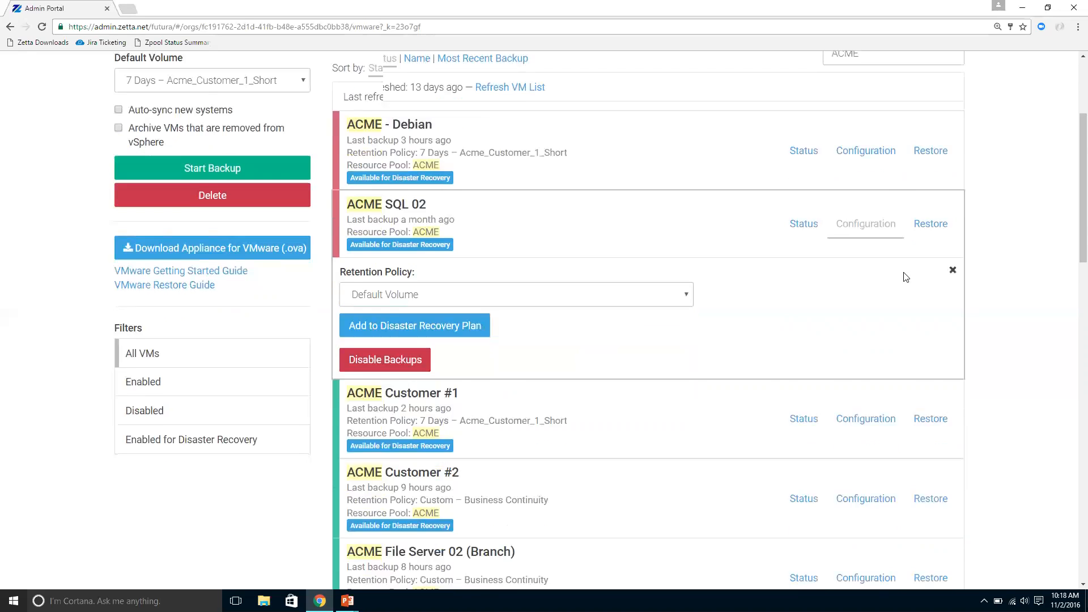
{"action": "scroll", "coordinate": [905, 277], "scroll_direction": "down", "scroll_amount": 3}
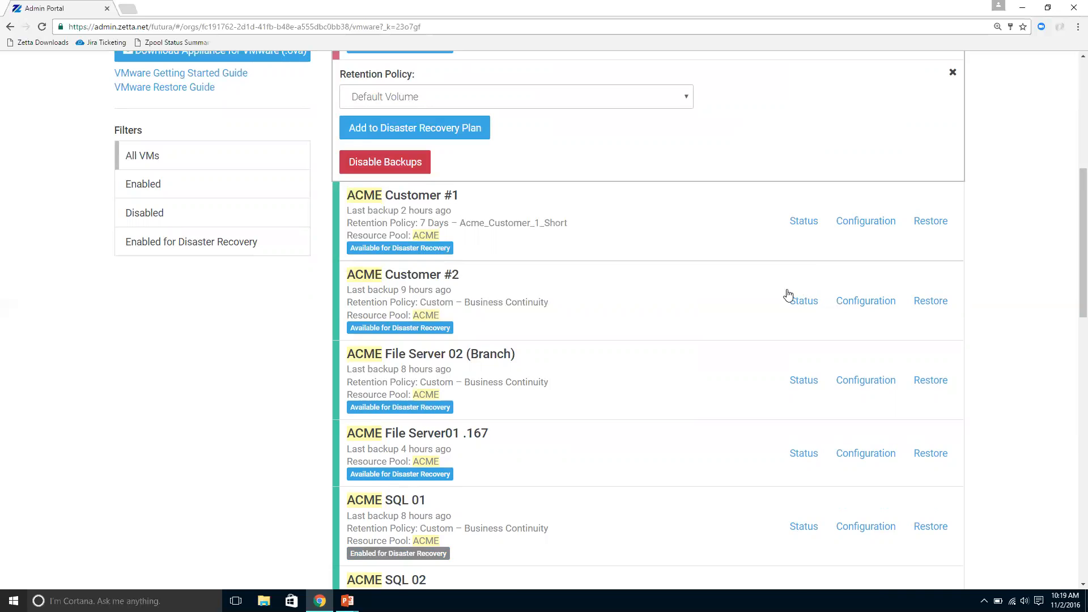
{"action": "scroll", "coordinate": [784, 336], "scroll_direction": "up", "scroll_amount": 2}
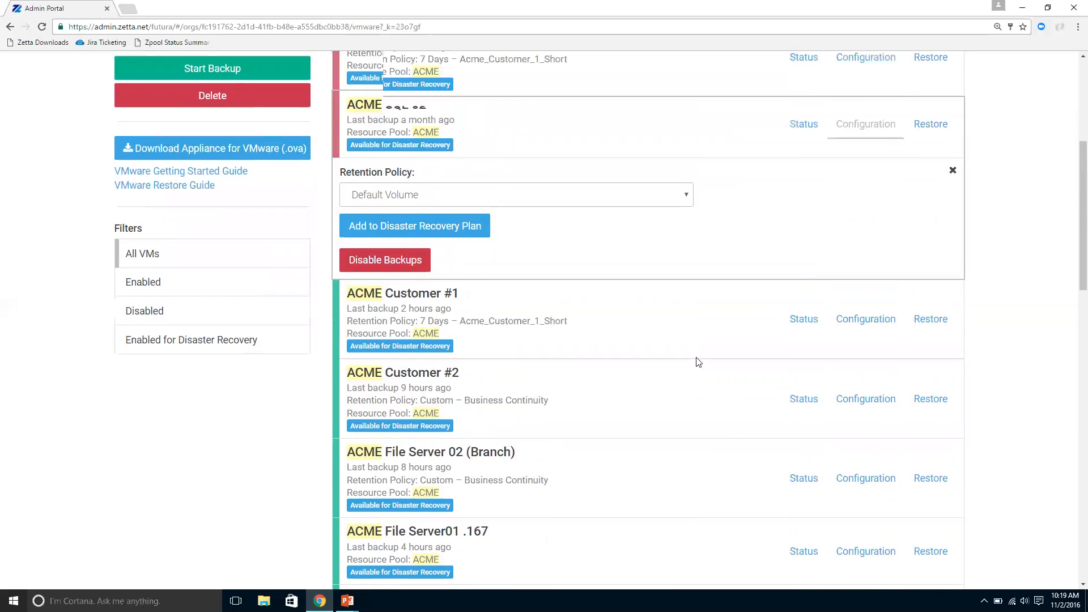
{"action": "scroll", "coordinate": [615, 411], "scroll_direction": "up", "scroll_amount": 1}
{"action": "scroll", "coordinate": [610, 413], "scroll_direction": "down", "scroll_amount": 2}
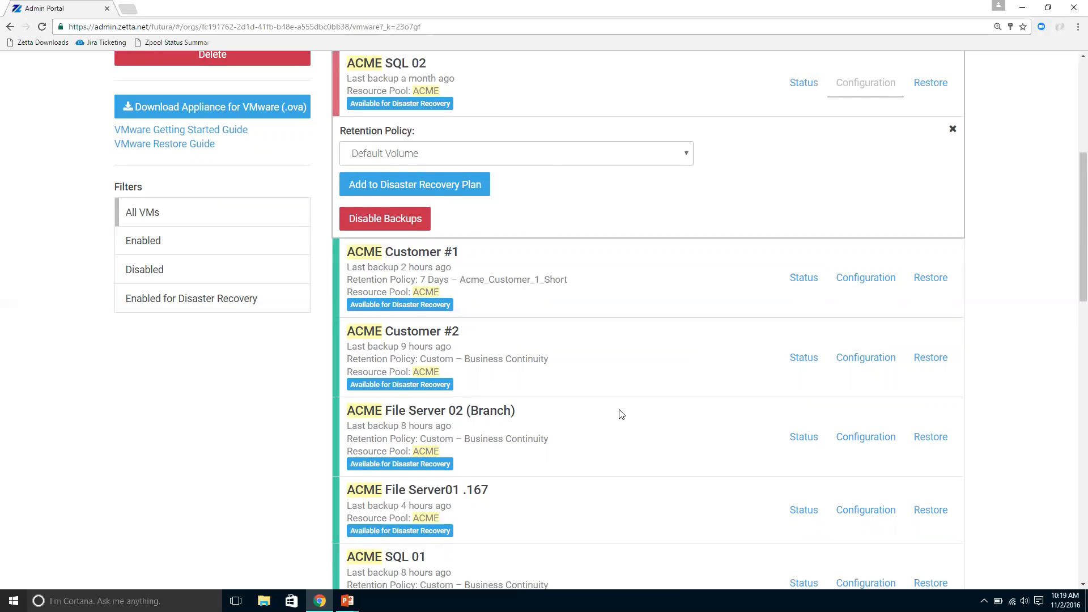
{"action": "scroll", "coordinate": [621, 414], "scroll_direction": "up", "scroll_amount": 6}
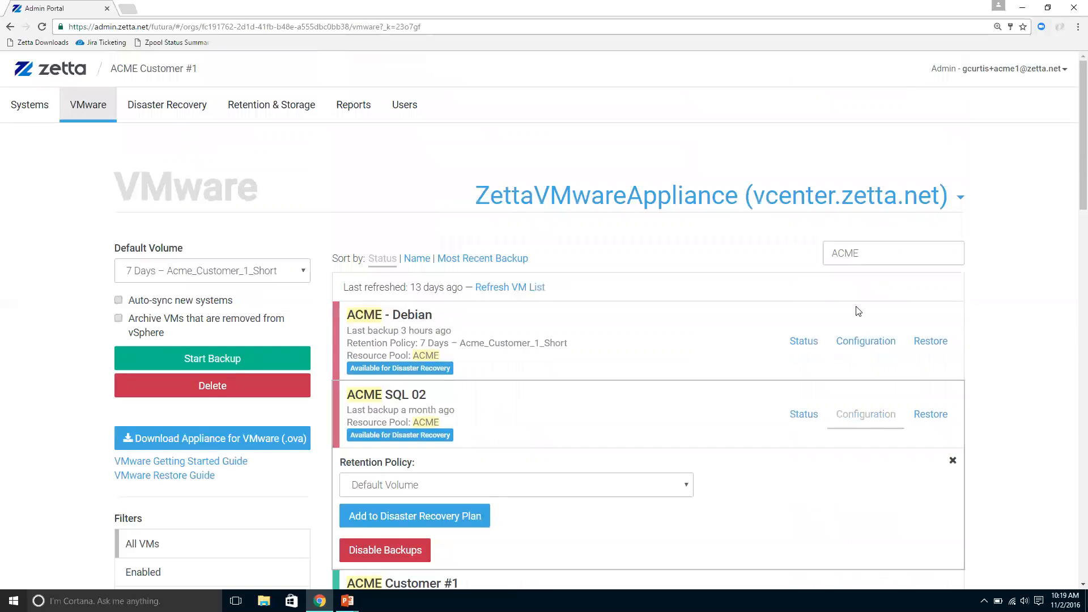
{"action": "scroll", "coordinate": [856, 312], "scroll_direction": "down", "scroll_amount": 5}
{"action": "scroll", "coordinate": [895, 334], "scroll_direction": "down", "scroll_amount": 2}
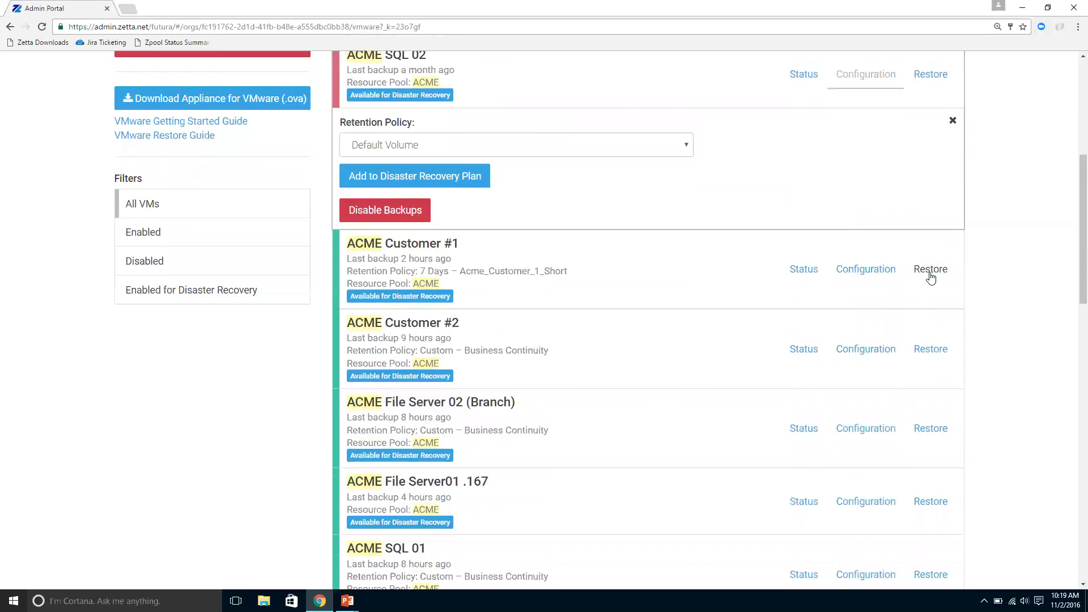
Step: Show the restore options of ACME Customer #1 and bring up the PowerPoint slide show
{"action": "left_click", "coordinate": [929, 271]}
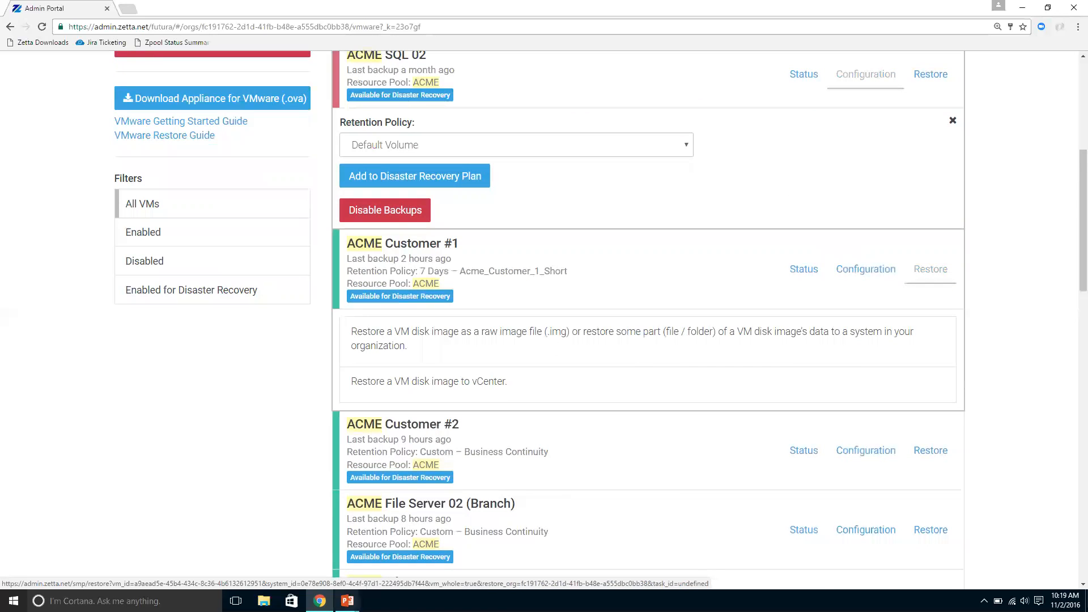
{"action": "mouse_move", "coordinate": [348, 600]}
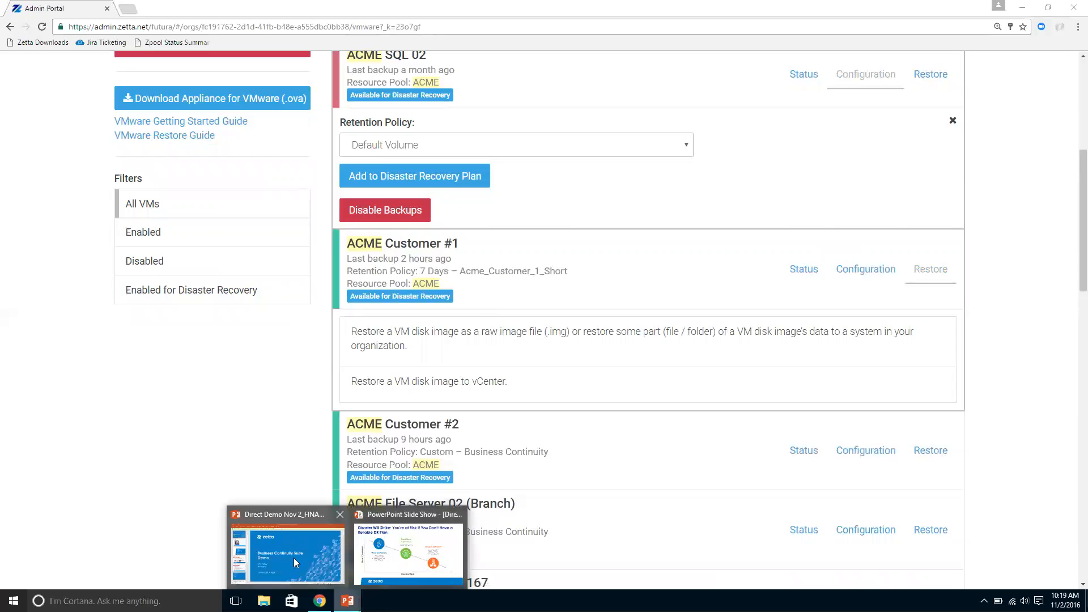
{"action": "left_click", "coordinate": [390, 561]}
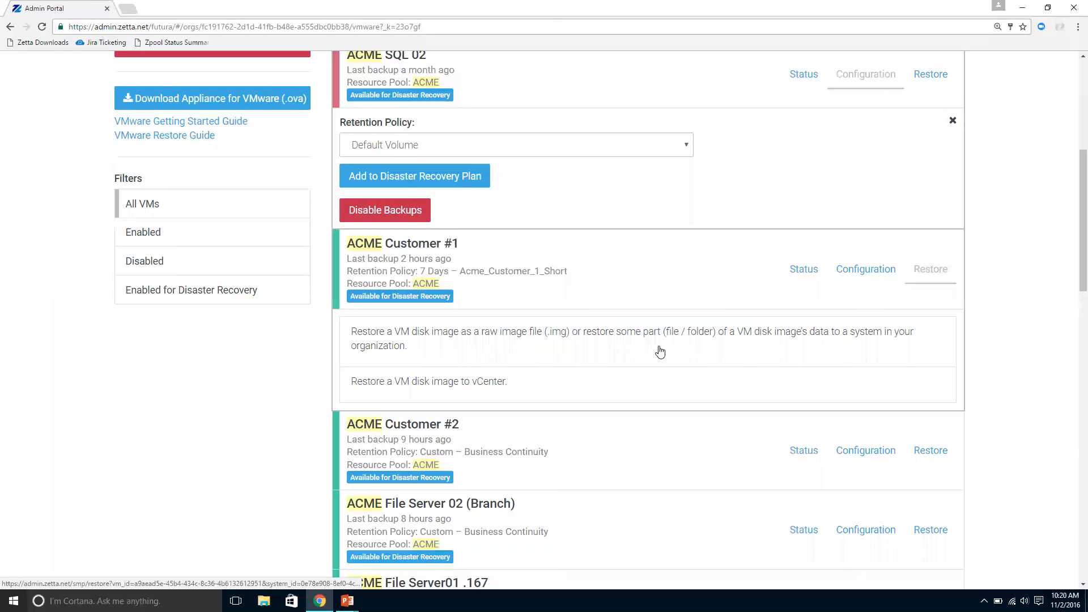
Step: Choose the raw image or file/folder restore for ACME Customer #1 and browse the files of the Sun, Oct 30, 2016 12:27 PM version
{"action": "left_click", "coordinate": [660, 351]}
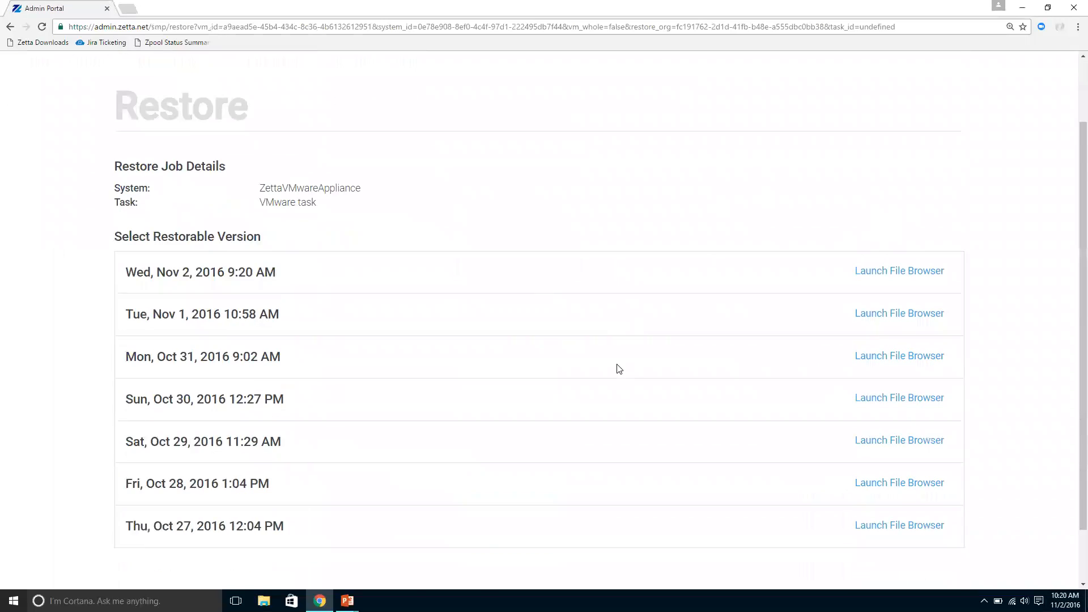
{"action": "scroll", "coordinate": [618, 368], "scroll_direction": "down", "scroll_amount": 1}
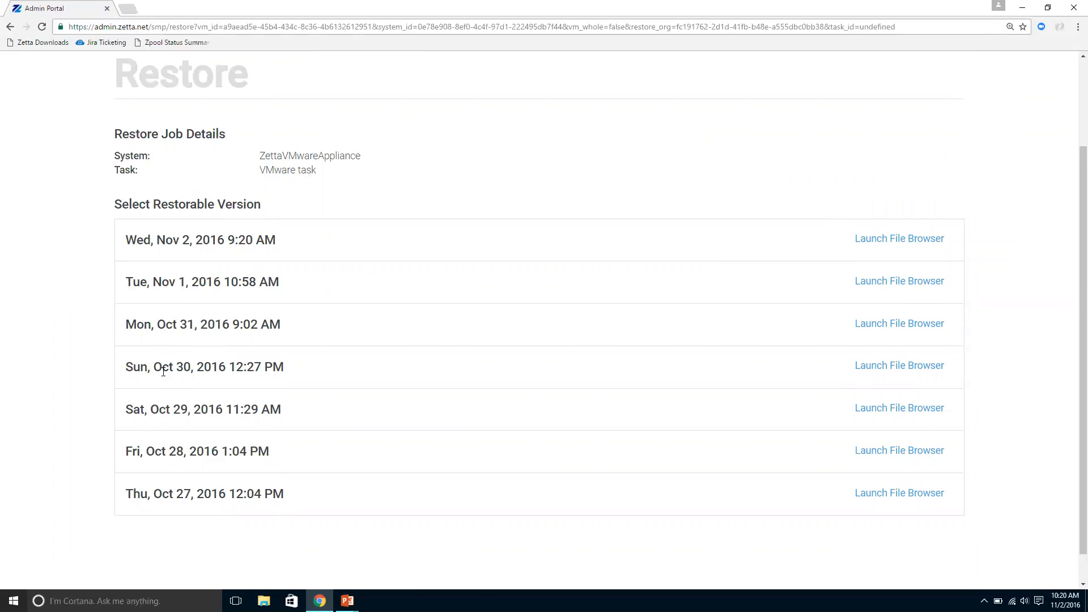
{"action": "left_click_drag", "start_coordinate": [117, 369], "coordinate": [345, 383]}
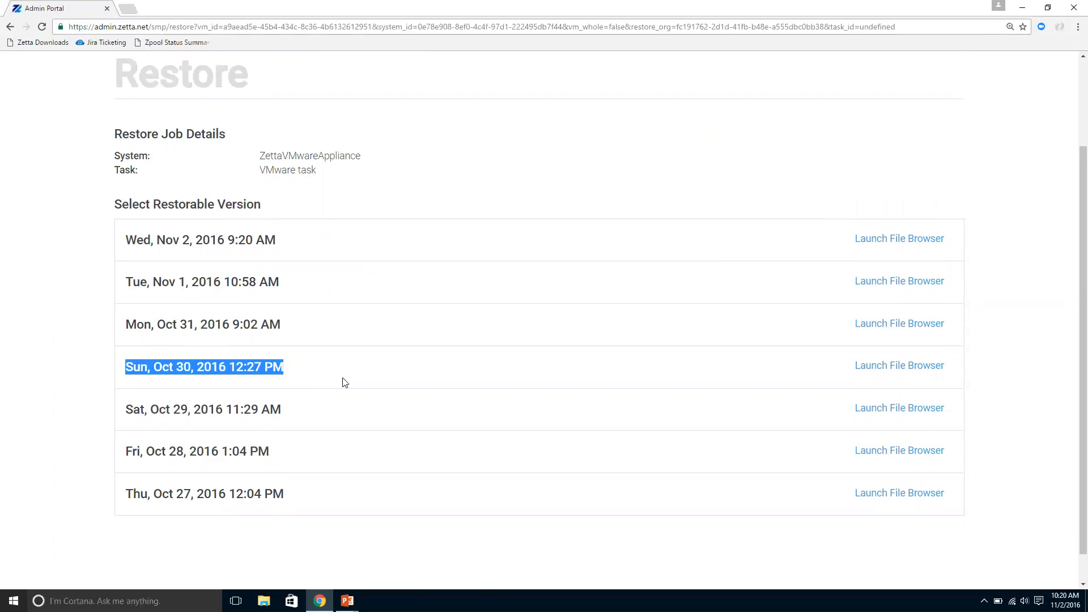
{"action": "left_click", "coordinate": [895, 369]}
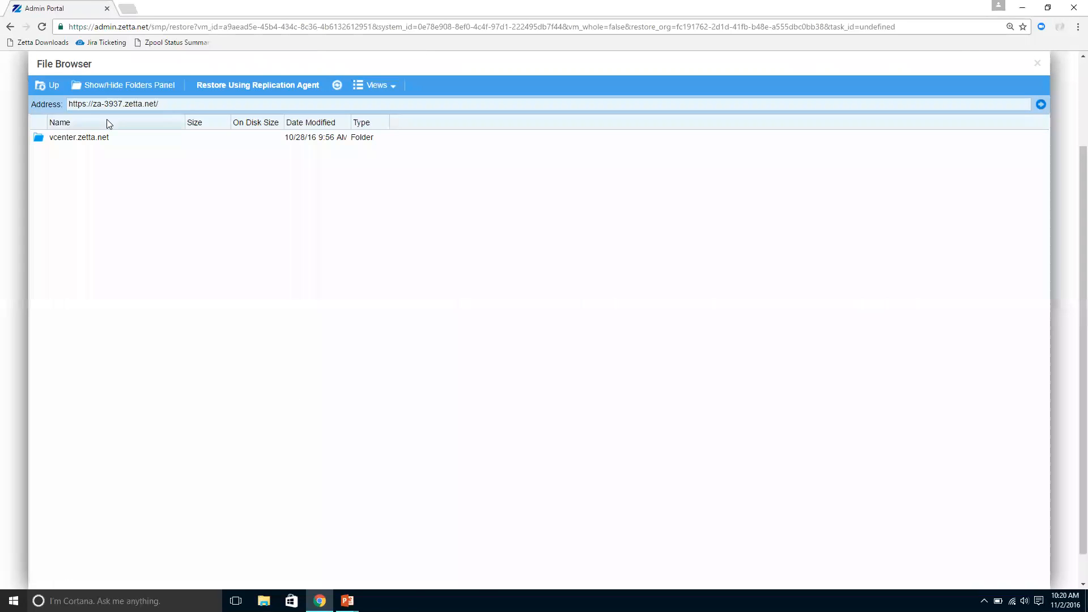
Step: Browse through vcenter.zetta.net to the ACME File Server01 .167 folder and expand the disk image ACME File Server01 .167.img
{"action": "double_click", "coordinate": [99, 139]}
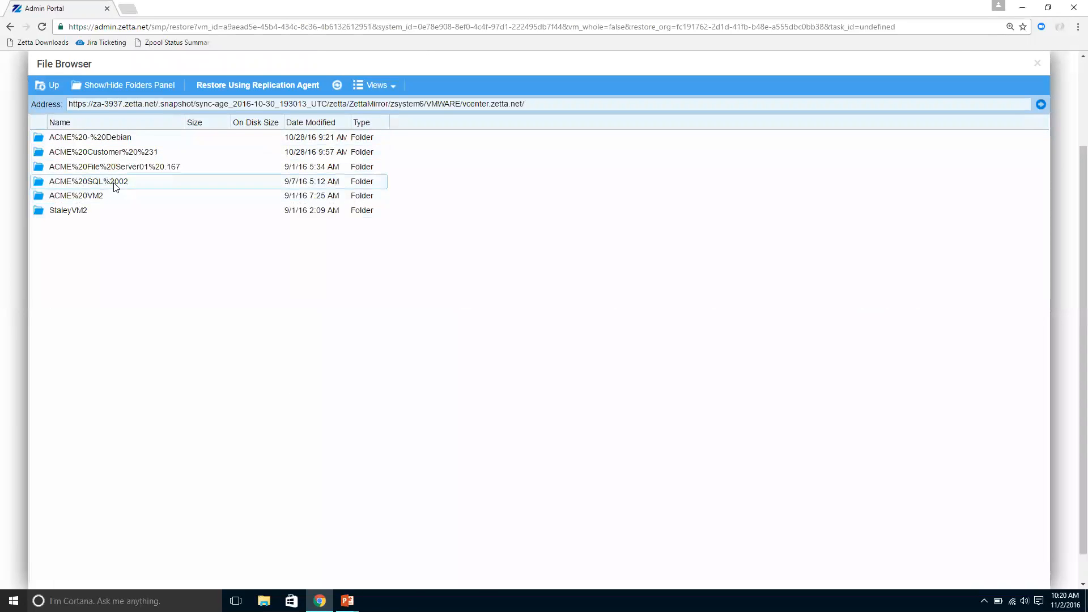
{"action": "double_click", "coordinate": [126, 166]}
{"action": "double_click", "coordinate": [115, 138]}
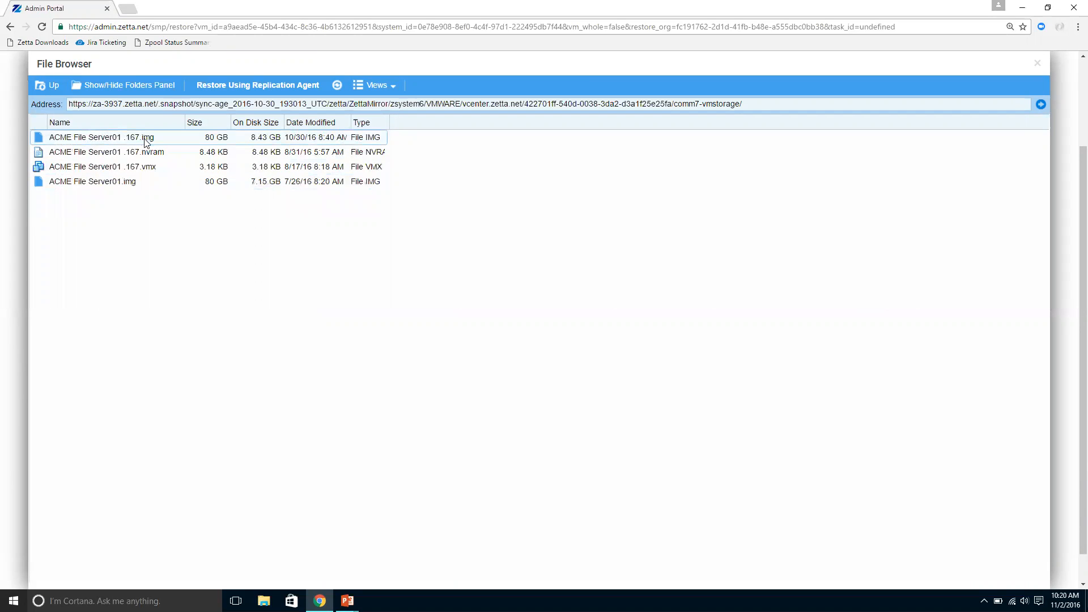
{"action": "left_click", "coordinate": [160, 139]}
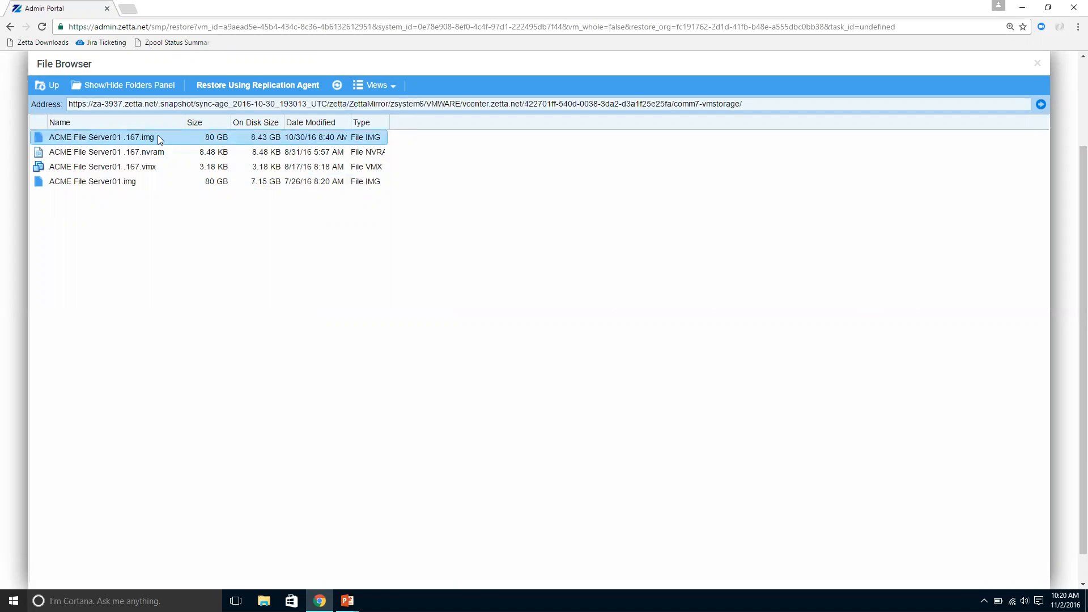
{"action": "double_click", "coordinate": [153, 140]}
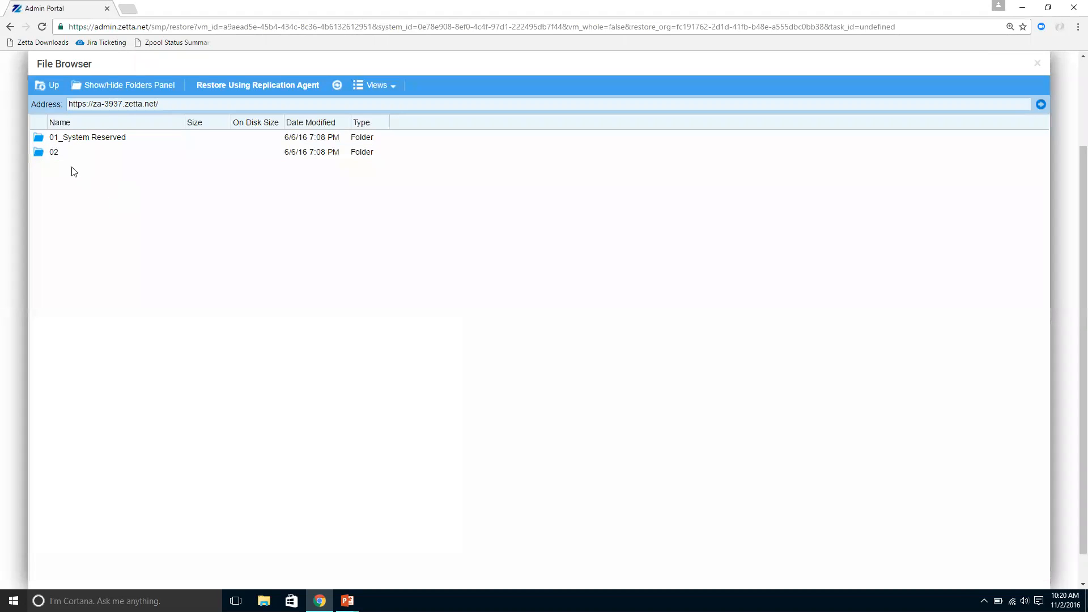
Step: Browse partition 02 of the disk image to Users/Administrator, check the Documents folder, and open the Downloads folder
{"action": "double_click", "coordinate": [66, 159]}
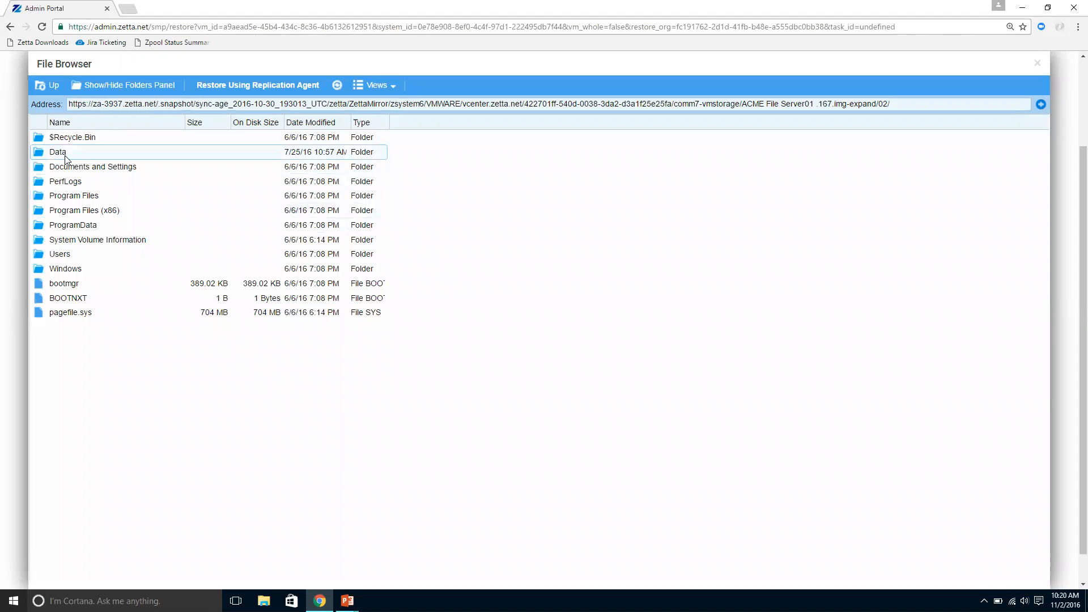
{"action": "double_click", "coordinate": [63, 249]}
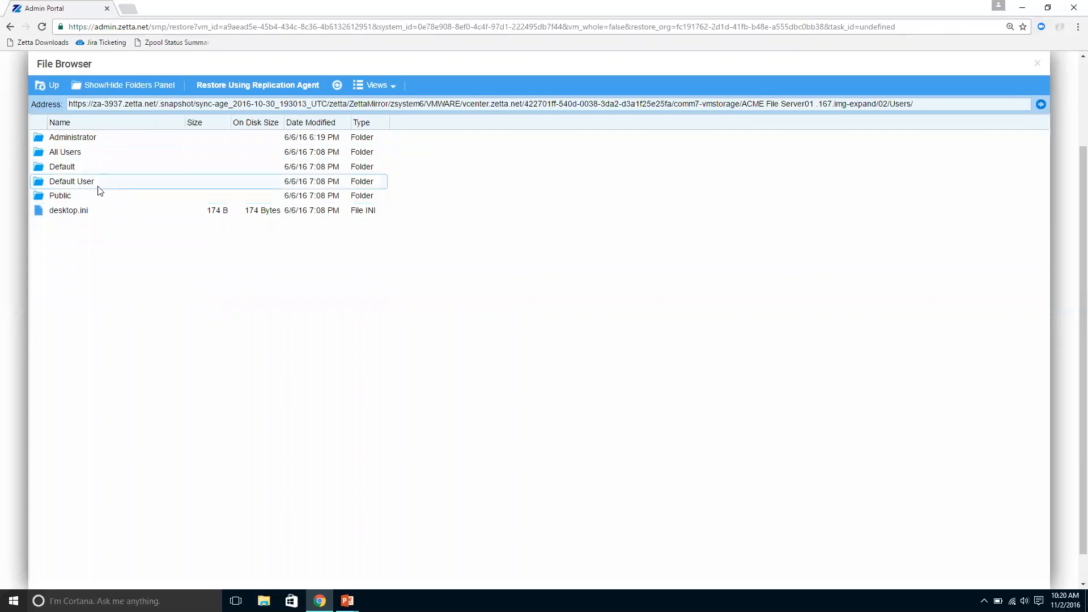
{"action": "double_click", "coordinate": [101, 140]}
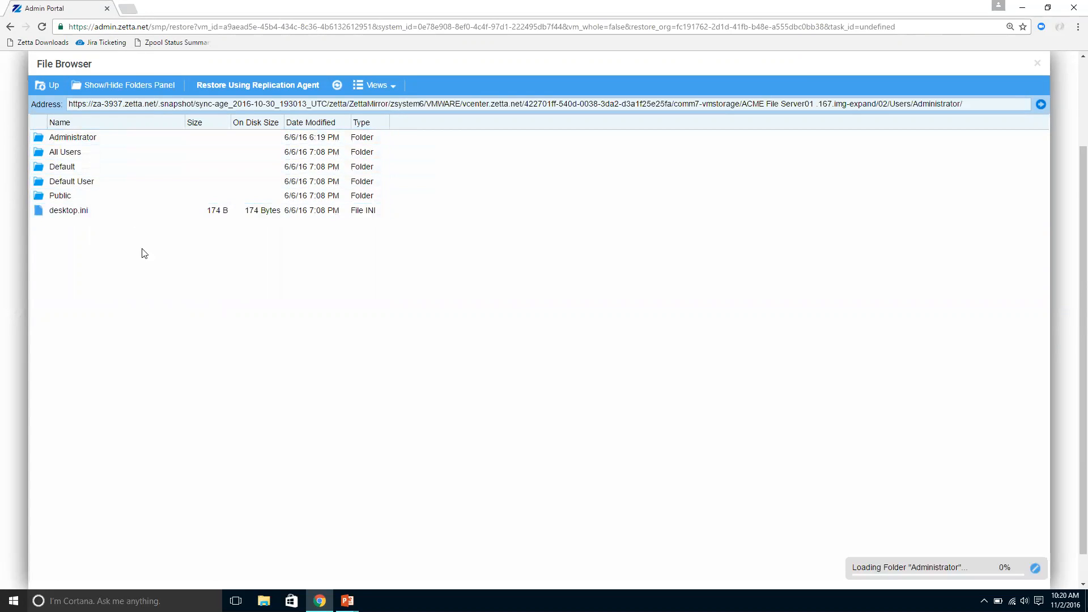
{"action": "double_click", "coordinate": [98, 211]}
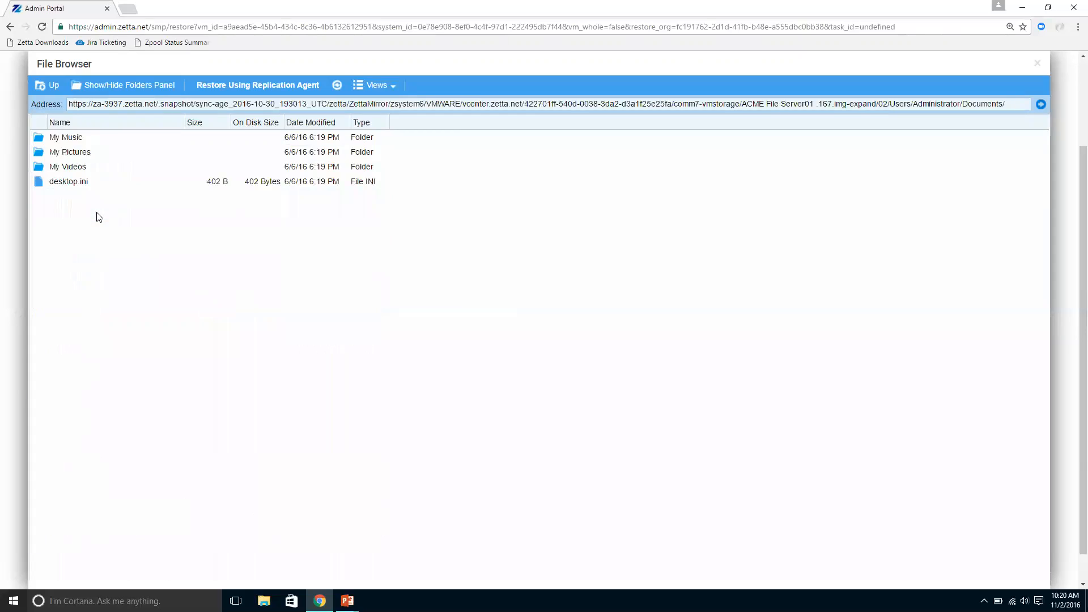
{"action": "left_click", "coordinate": [47, 85]}
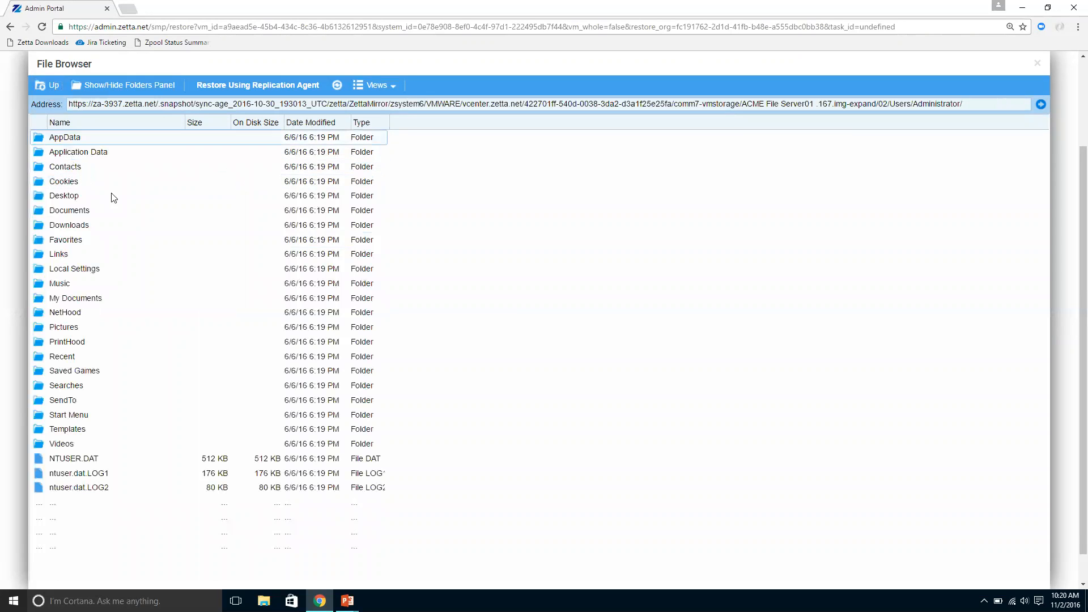
{"action": "double_click", "coordinate": [91, 226]}
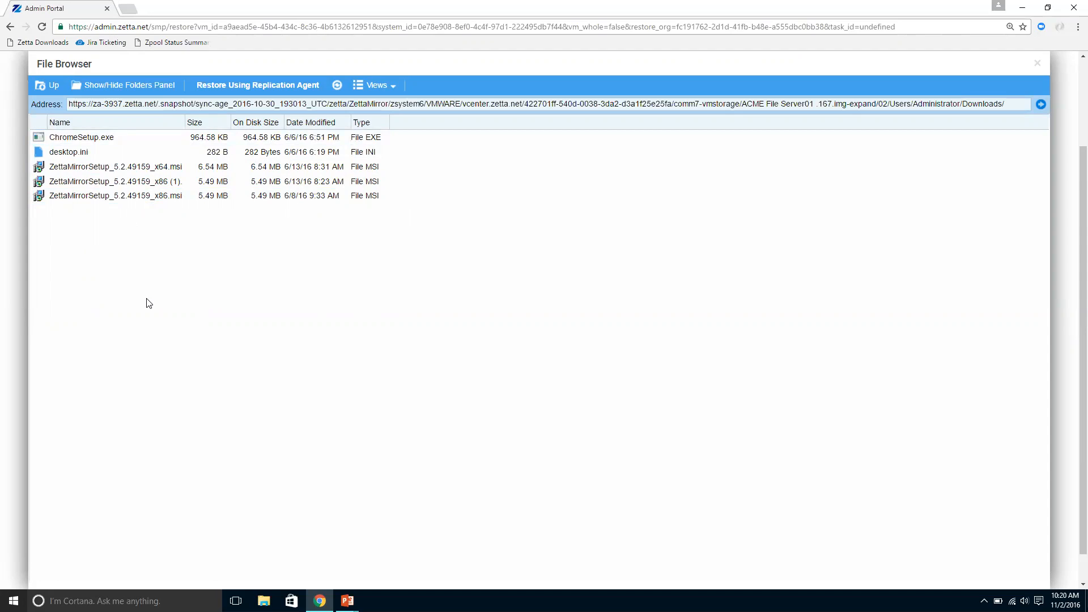
Step: Download ZettaMirrorSetup_5.2.49159_x64.msi from the backed-up Downloads folder
{"action": "right_click", "coordinate": [146, 168]}
{"action": "left_click", "coordinate": [176, 175]}
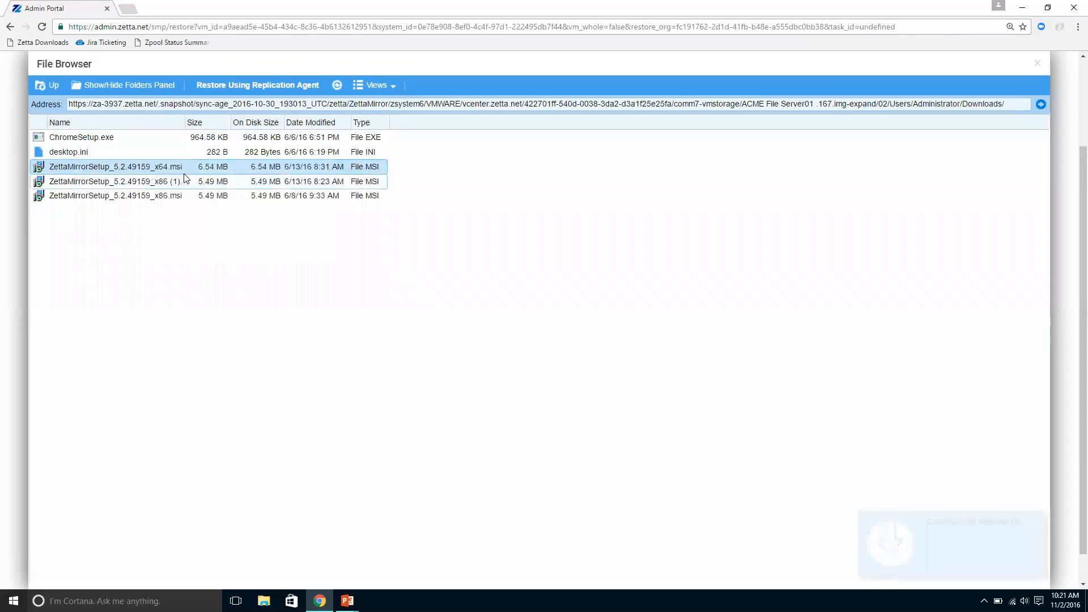
{"action": "right_click", "coordinate": [118, 307]}
{"action": "left_click", "coordinate": [157, 490]}
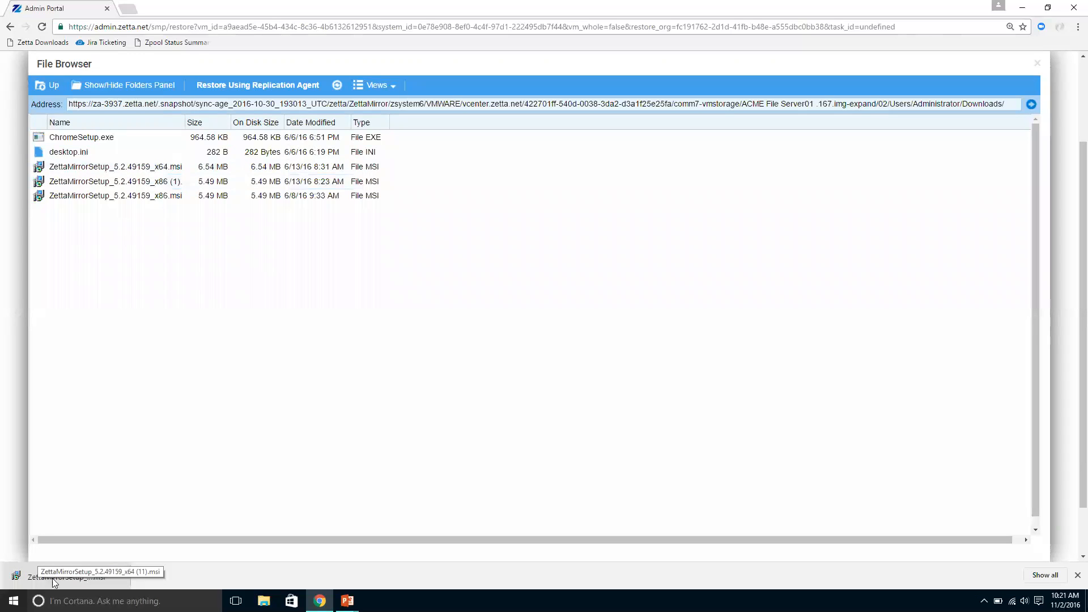
Step: Return to the Administrator folder and set up a restore of its Downloads folder using the replication agent
{"action": "left_click", "coordinate": [53, 88]}
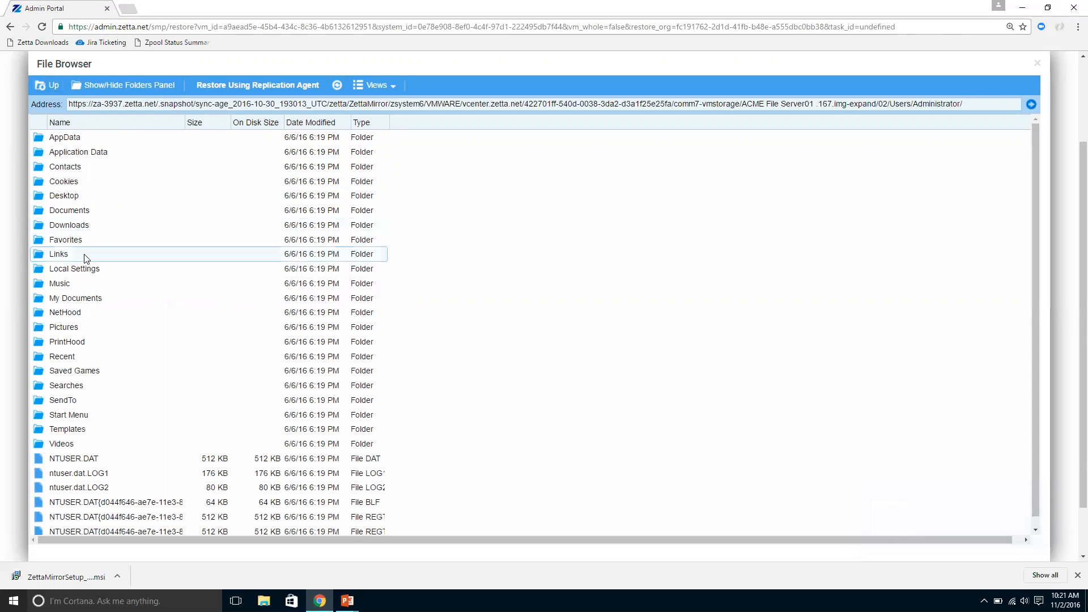
{"action": "right_click", "coordinate": [97, 226]}
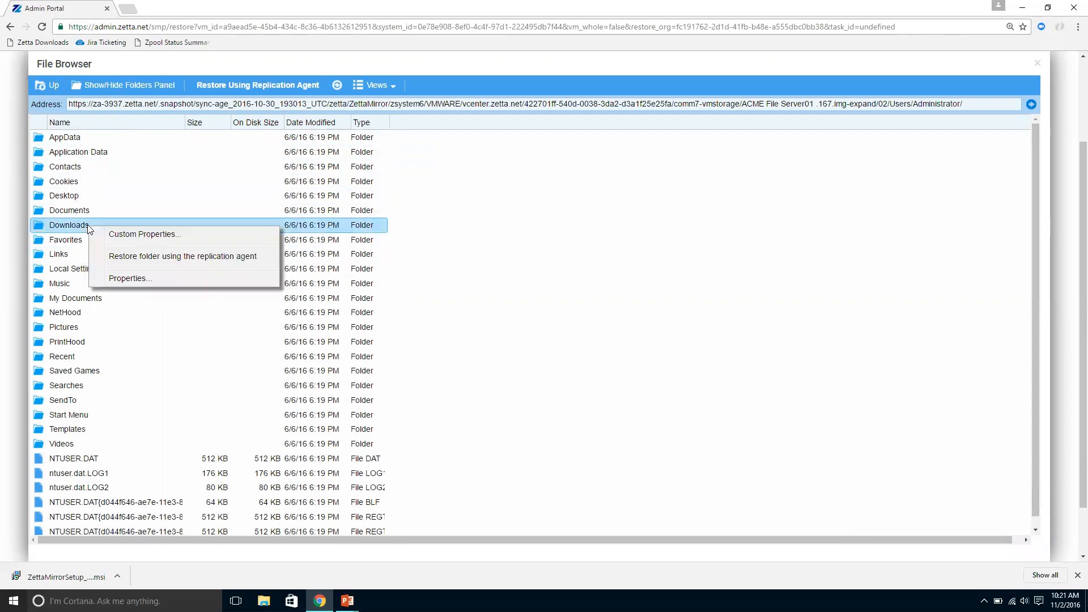
{"action": "left_click", "coordinate": [242, 257]}
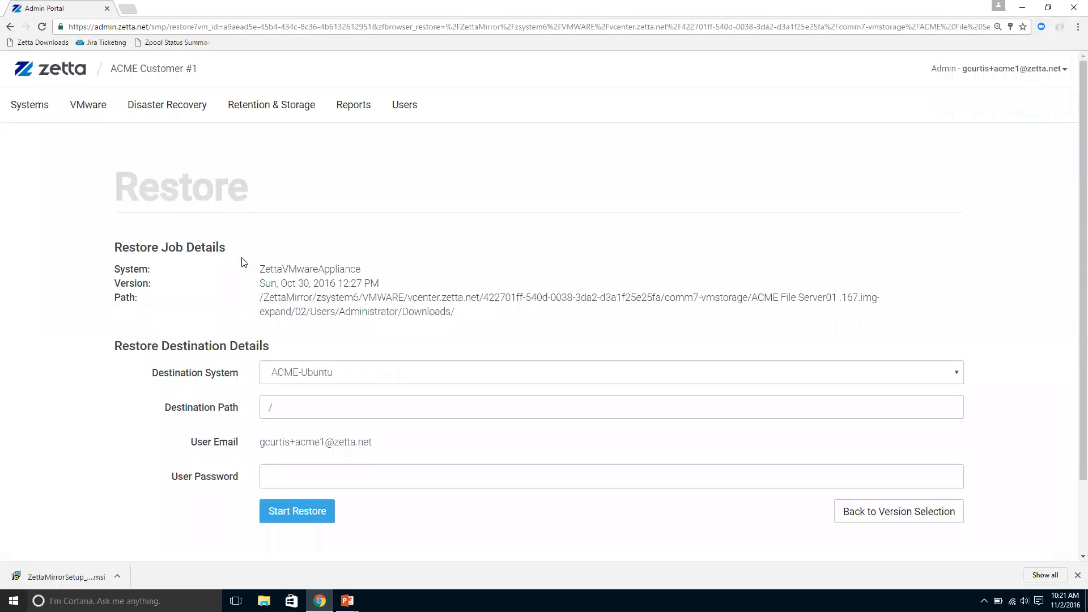
Step: Choose ACME-FileServer01 as the restore's destination system with C:\ as the destination path, leaving the user password blank
{"action": "scroll", "coordinate": [464, 246], "scroll_direction": "down", "scroll_amount": 1}
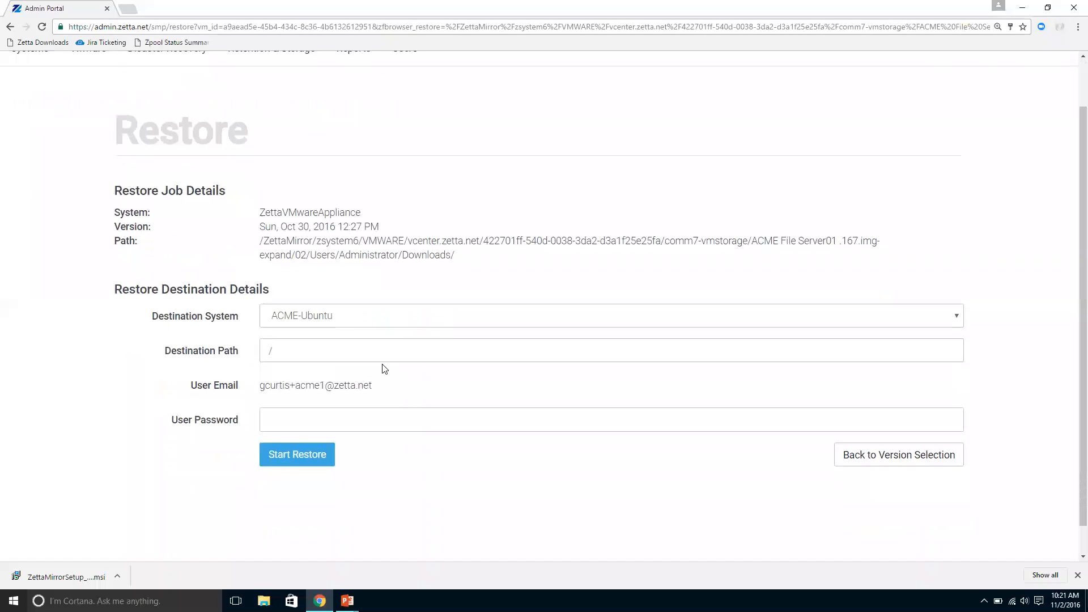
{"action": "left_click", "coordinate": [338, 322]}
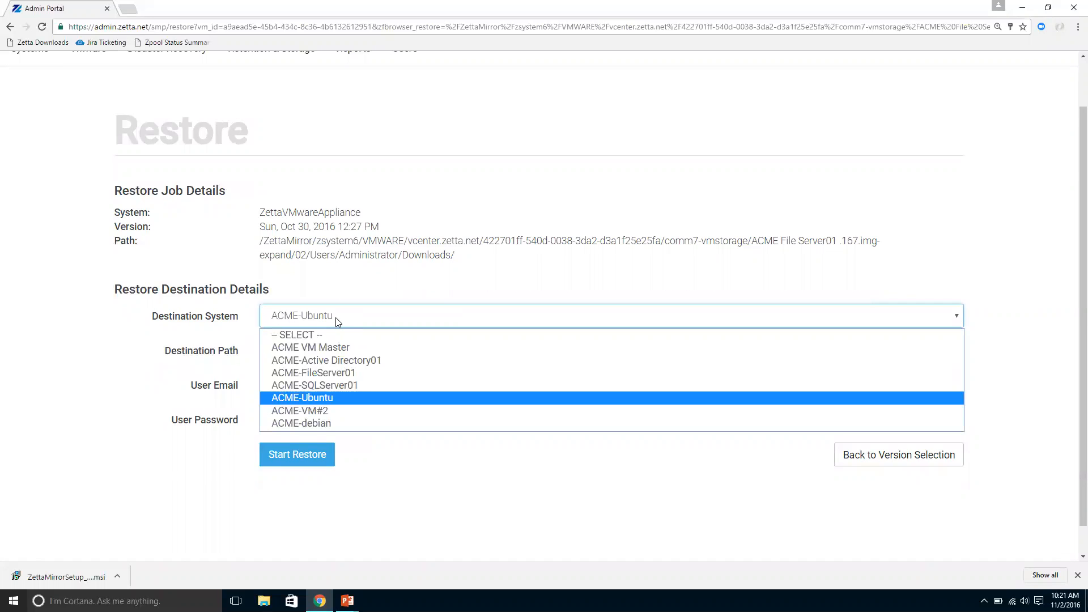
{"action": "left_click", "coordinate": [323, 371]}
{"action": "left_click", "coordinate": [342, 349]}
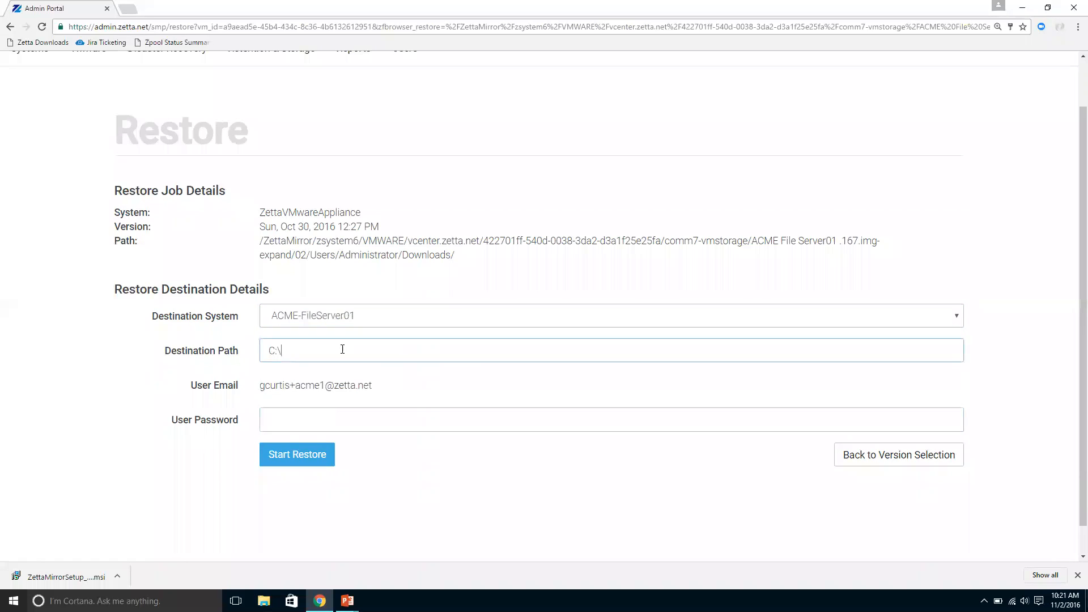
{"action": "left_click", "coordinate": [375, 417]}
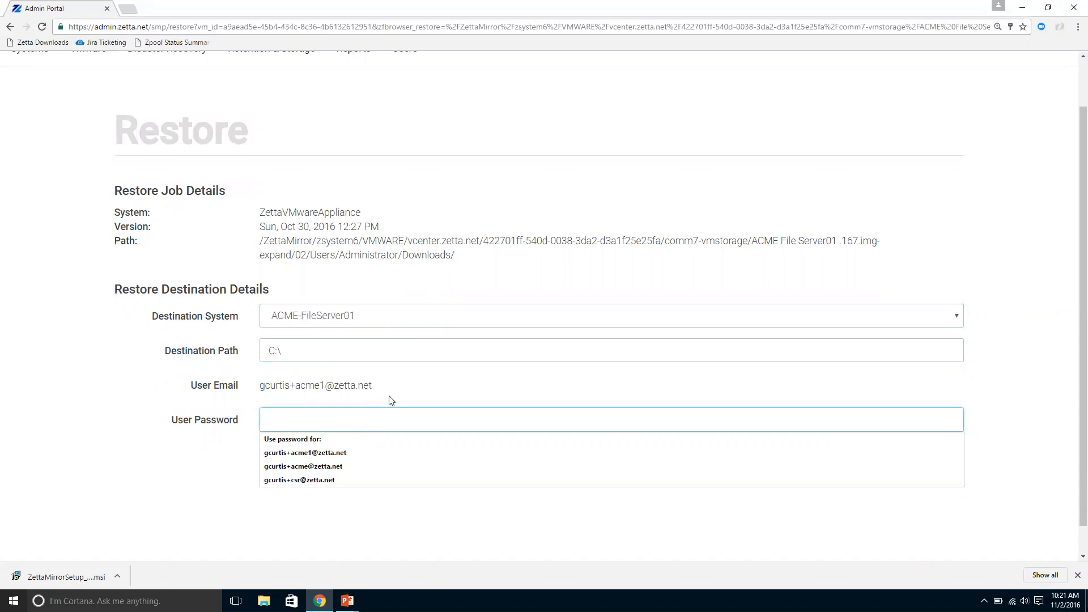
{"action": "left_click", "coordinate": [391, 398]}
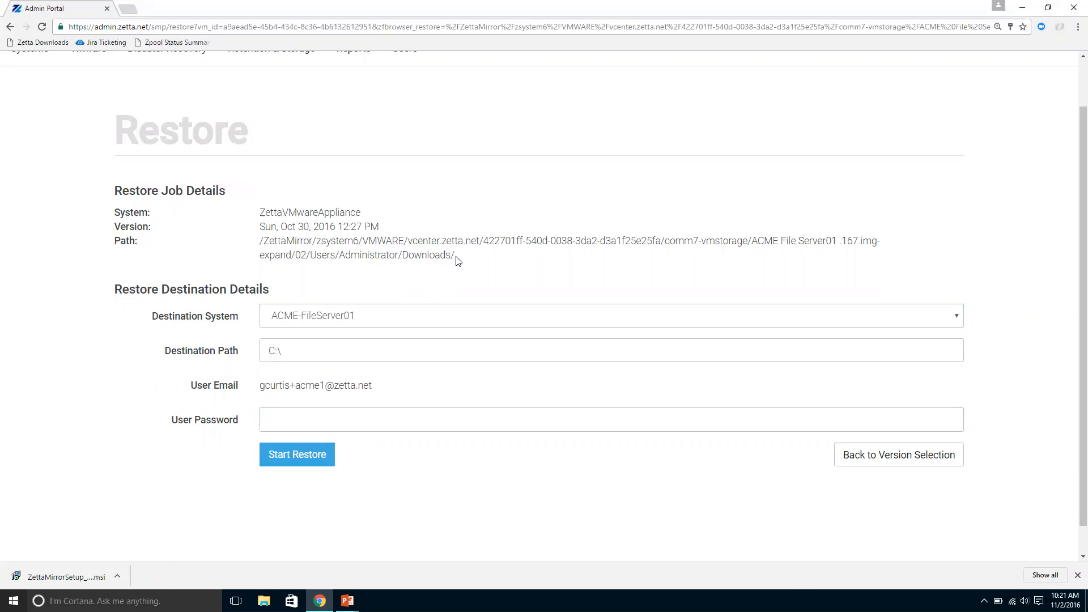
Step: Check the Systems list, then open the configuration of the ACME Customer #1 virtual machine in the VMware list
{"action": "scroll", "coordinate": [453, 262], "scroll_direction": "up", "scroll_amount": 1}
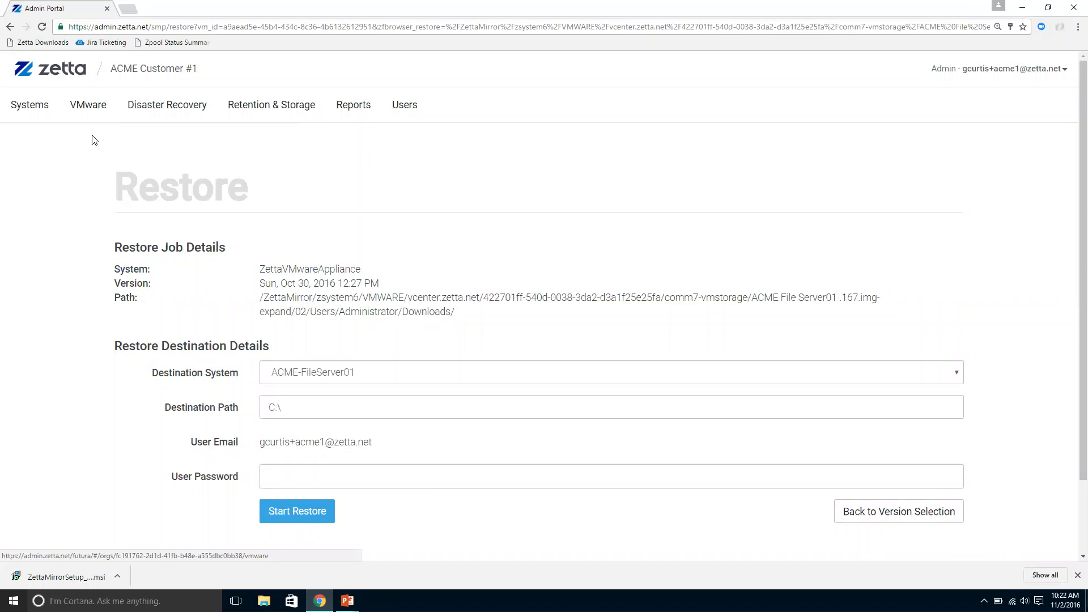
{"action": "left_click", "coordinate": [42, 116]}
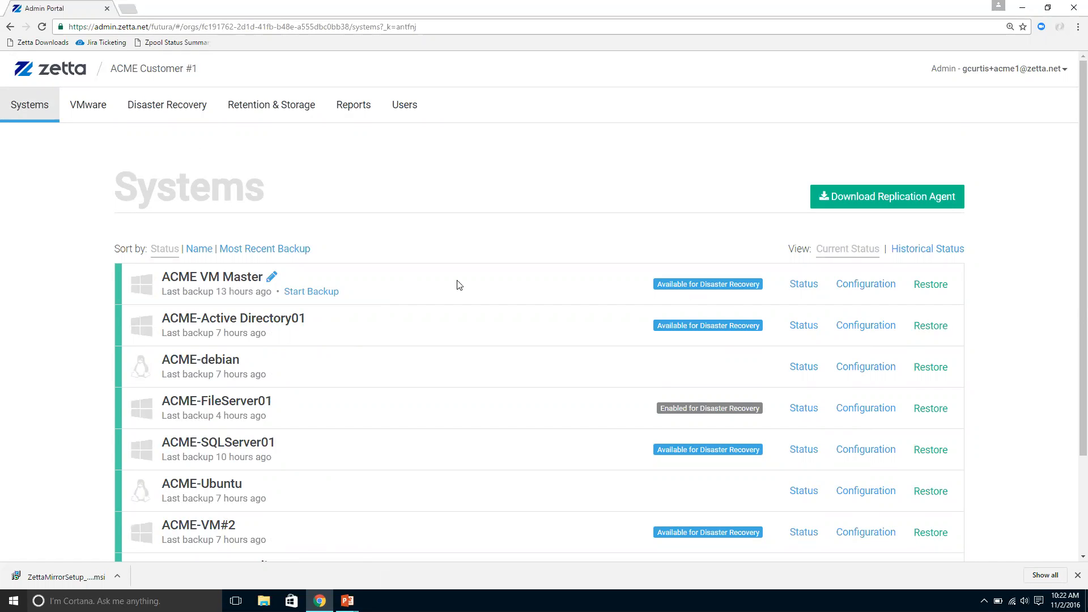
{"action": "left_click", "coordinate": [97, 109]}
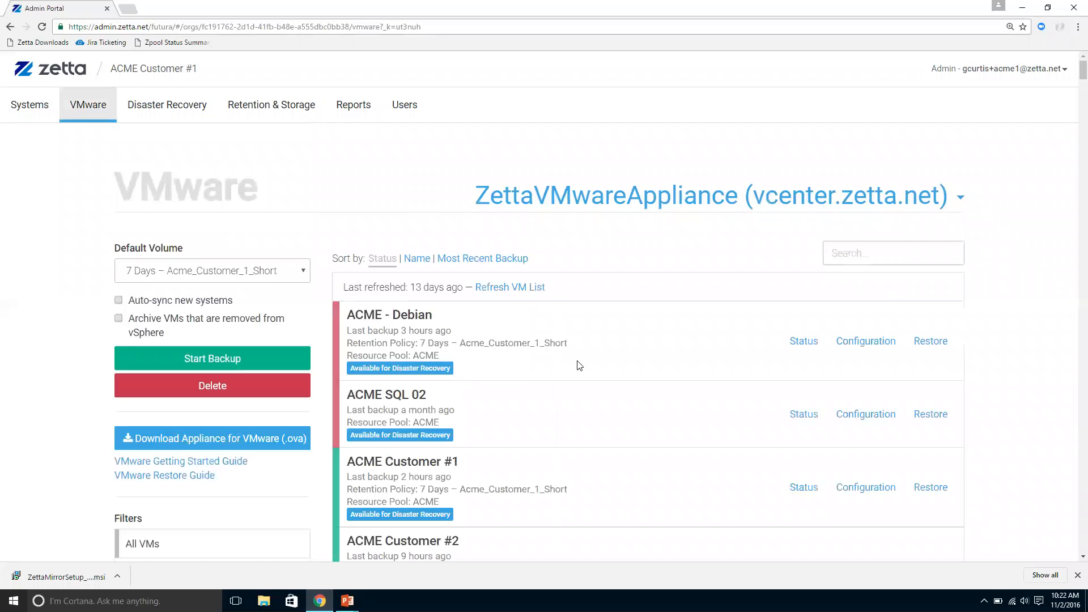
{"action": "scroll", "coordinate": [528, 366], "scroll_direction": "down", "scroll_amount": 5}
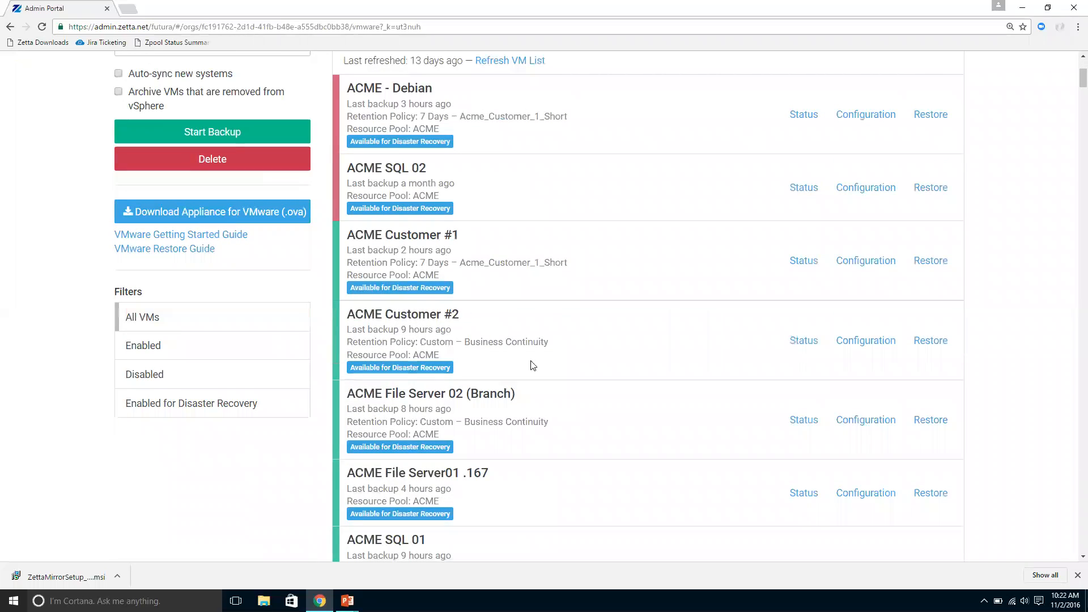
{"action": "left_click", "coordinate": [866, 262]}
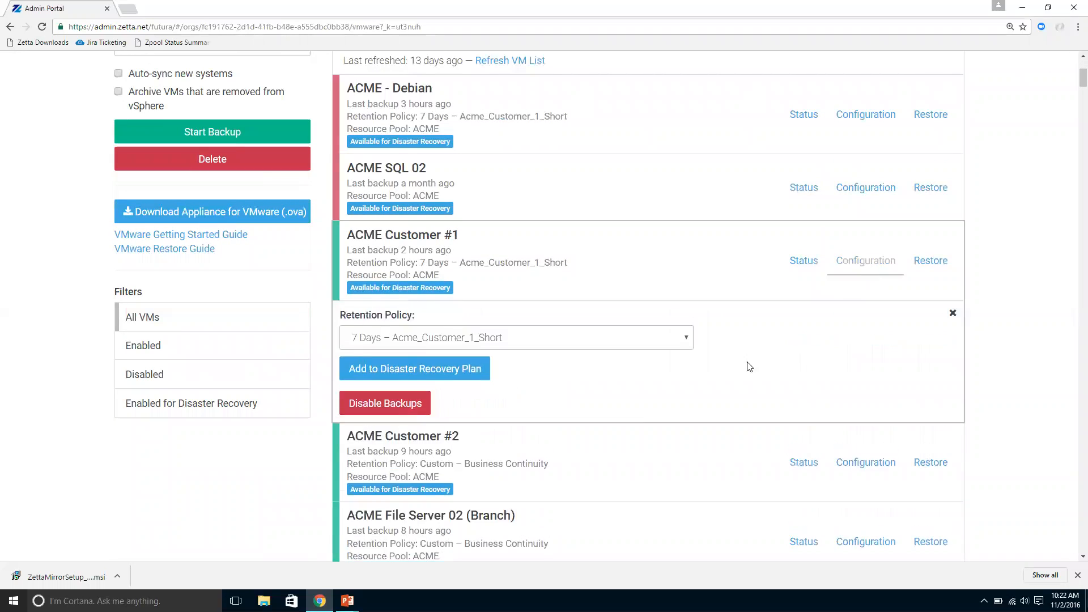
Step: Start adding ACME Customer #1 to the disaster recovery plan and set its RAM to 16 GB
{"action": "left_click", "coordinate": [462, 368]}
{"action": "left_click", "coordinate": [520, 214]}
{"action": "double_click", "coordinate": [336, 217]}
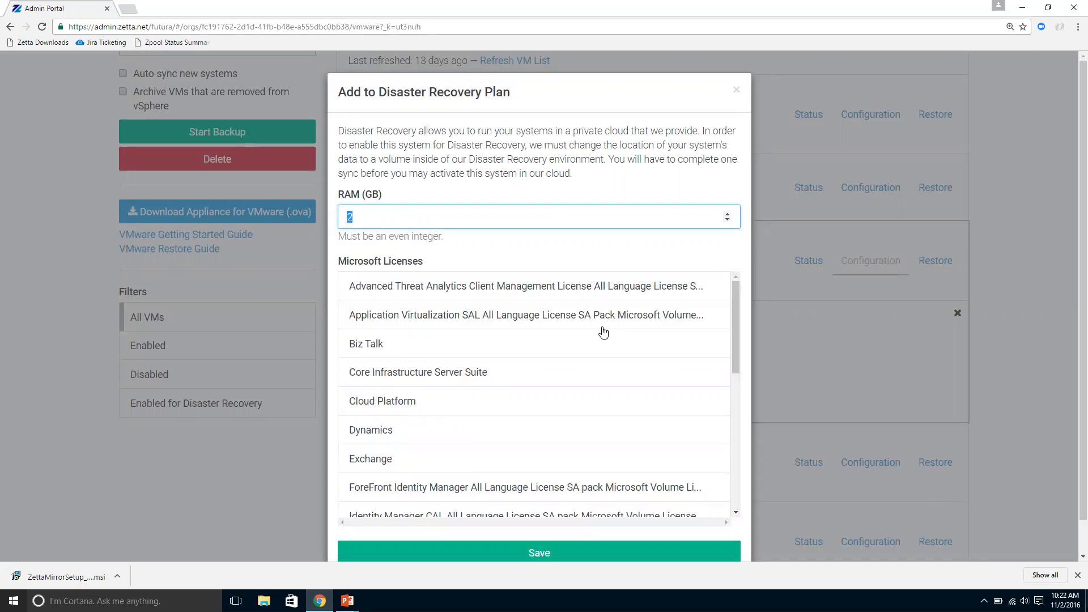
{"action": "type", "text": "16"}
{"action": "left_click", "coordinate": [451, 189]}
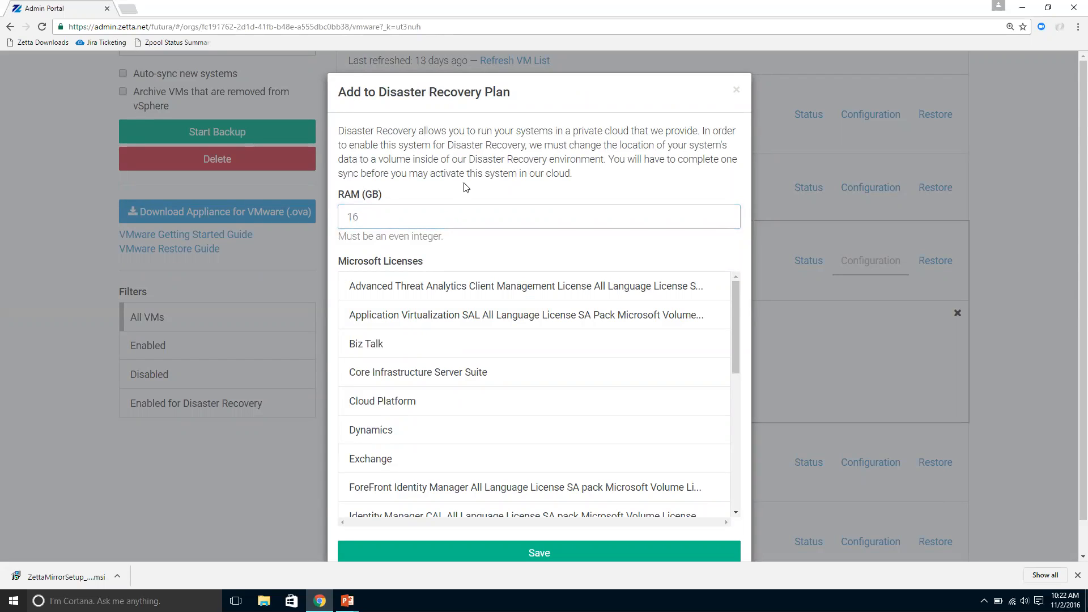
Step: Select the Windows Microsoft license with the Rights Management Services option and save the disaster recovery plan entry
{"action": "scroll", "coordinate": [467, 188], "scroll_direction": "down", "scroll_amount": 1}
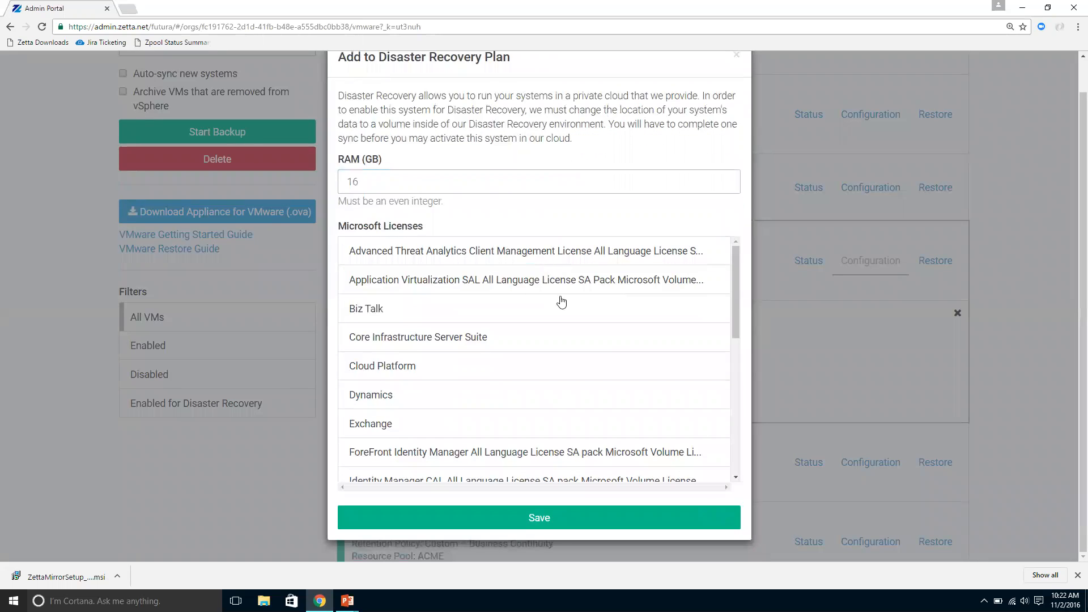
{"action": "scroll", "coordinate": [546, 348], "scroll_direction": "down", "scroll_amount": 1}
{"action": "scroll", "coordinate": [546, 354], "scroll_direction": "down", "scroll_amount": 4}
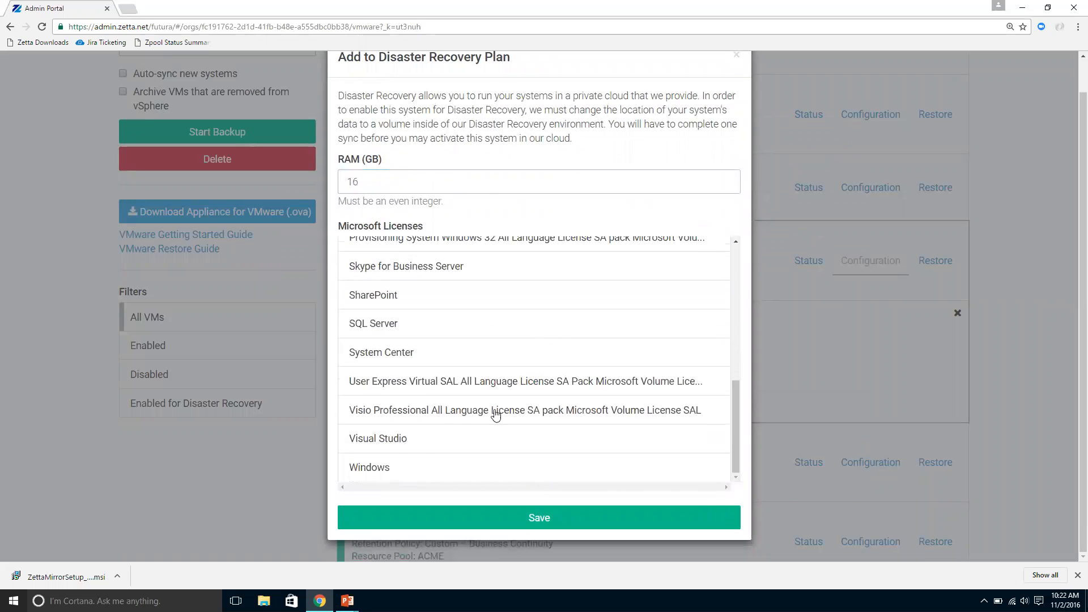
{"action": "left_click", "coordinate": [411, 468]}
{"action": "scroll", "coordinate": [567, 323], "scroll_direction": "down", "scroll_amount": 2}
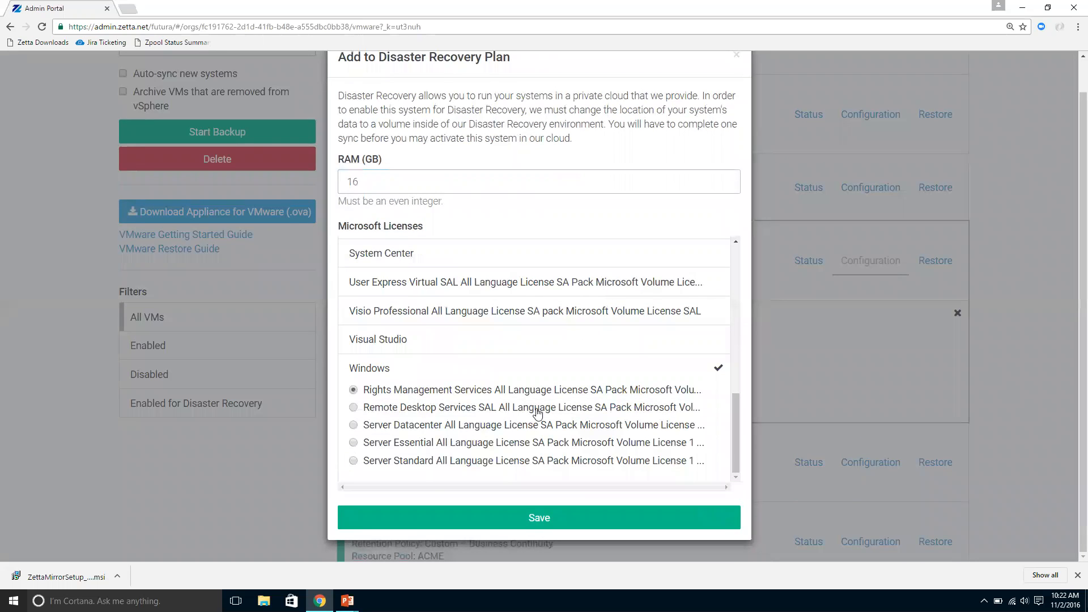
{"action": "left_click", "coordinate": [566, 518]}
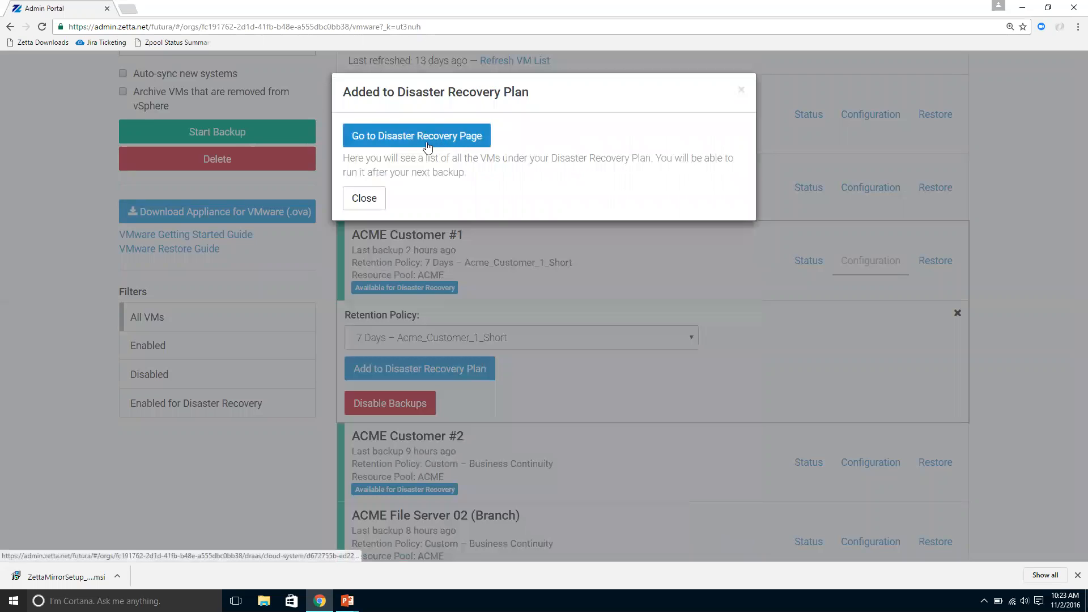
Step: Go to the Disaster Recovery page and review its active and idle VMs
{"action": "left_click", "coordinate": [452, 137]}
{"action": "scroll", "coordinate": [748, 276], "scroll_direction": "down", "scroll_amount": 5}
{"action": "scroll", "coordinate": [747, 276], "scroll_direction": "up", "scroll_amount": 1}
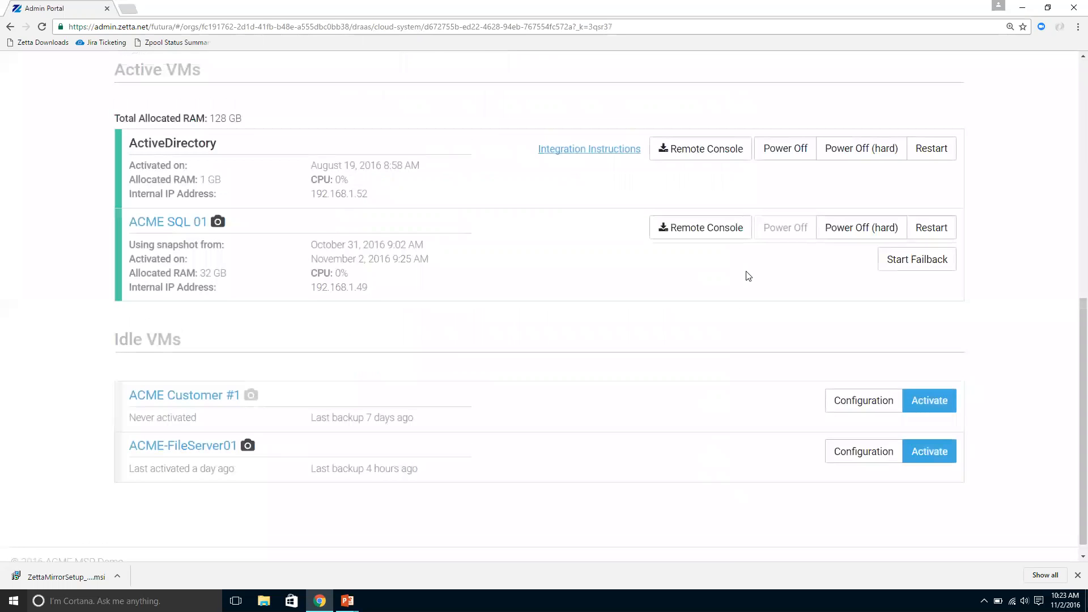
{"action": "scroll", "coordinate": [607, 406], "scroll_direction": "up", "scroll_amount": 1}
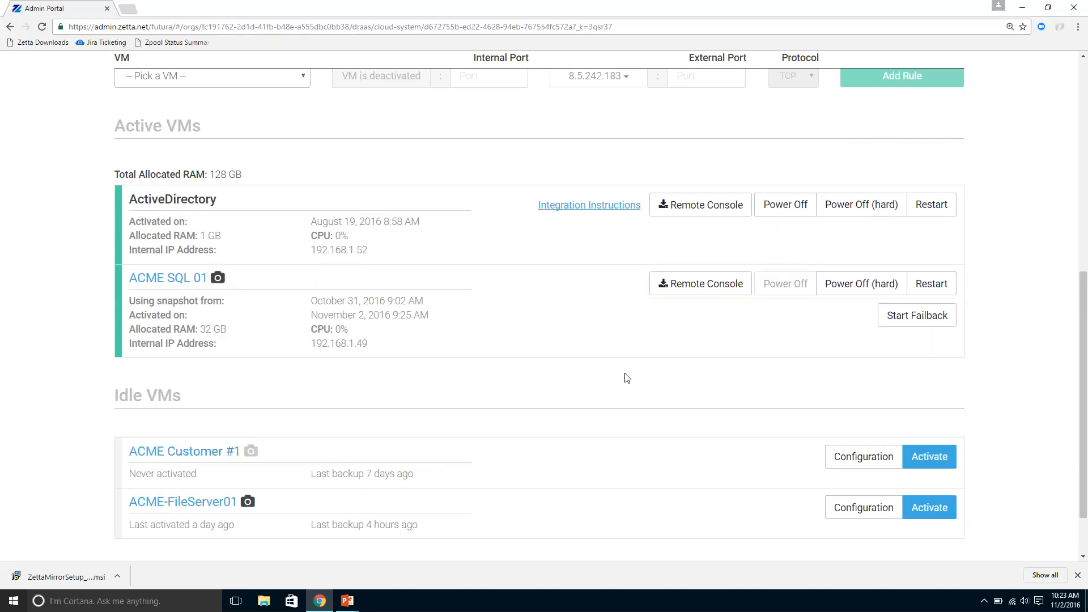
{"action": "scroll", "coordinate": [624, 376], "scroll_direction": "down", "scroll_amount": 1}
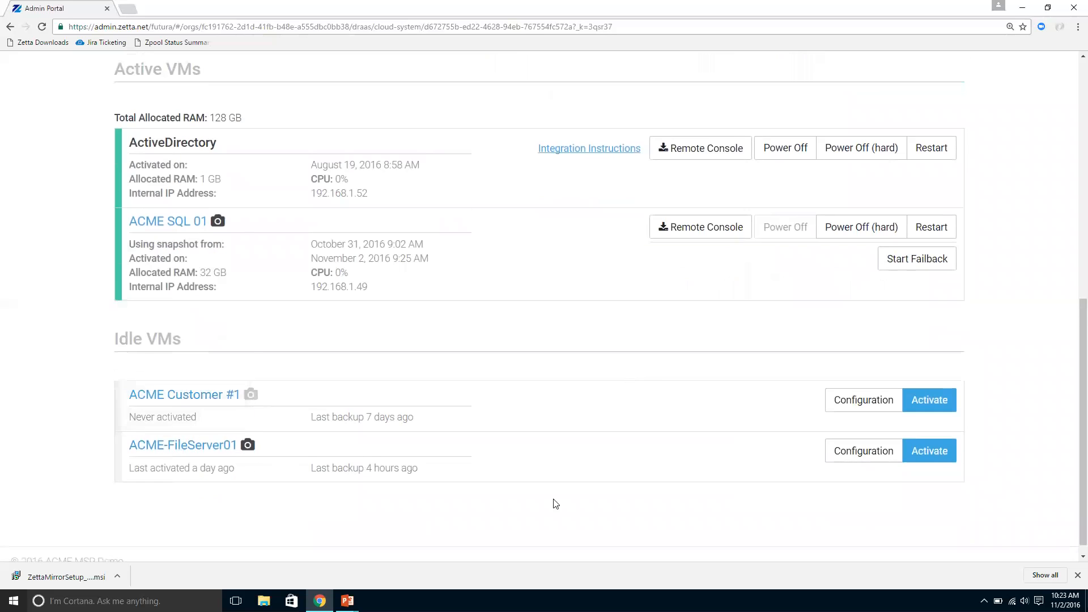
Step: Activate the idle VM ACME-FileServer01 from the Tue, Nov 1, 2016 6:14 PM snapshot
{"action": "left_click", "coordinate": [940, 457]}
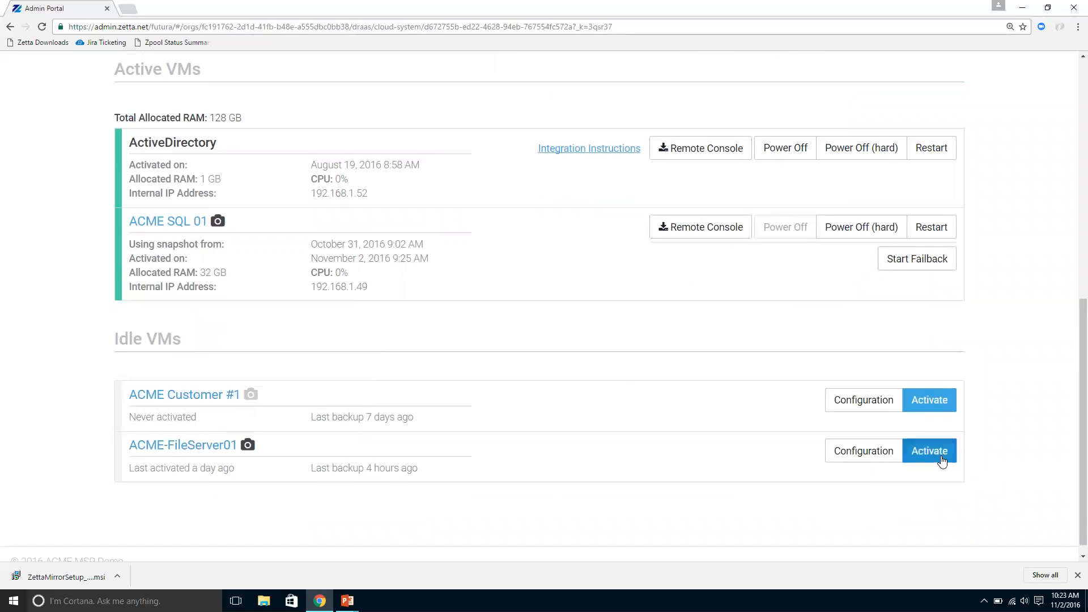
{"action": "left_click", "coordinate": [599, 190]}
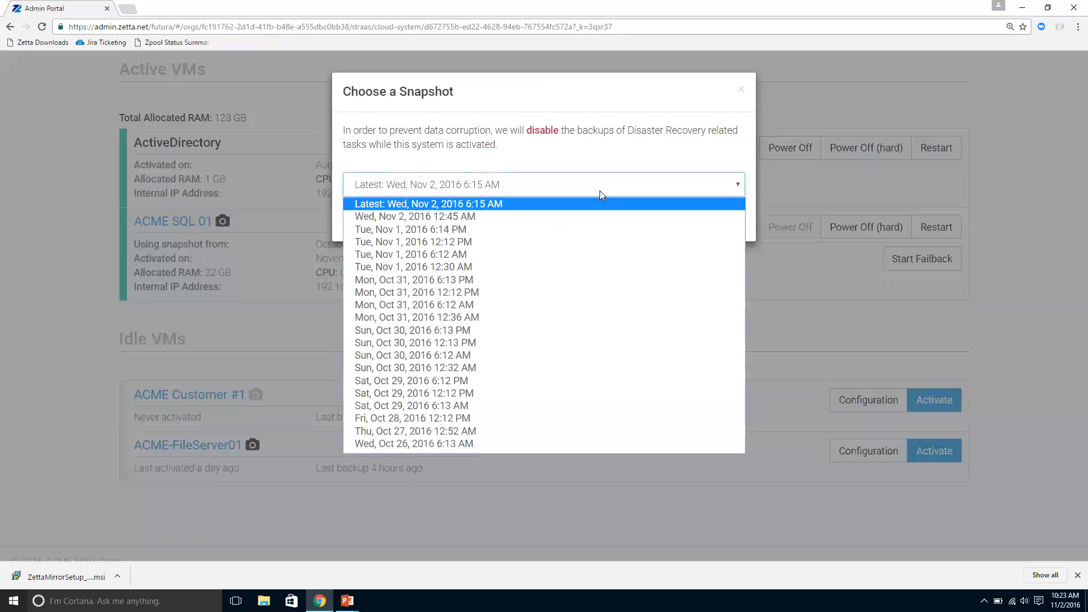
{"action": "left_click", "coordinate": [533, 229]}
{"action": "left_click", "coordinate": [381, 218]}
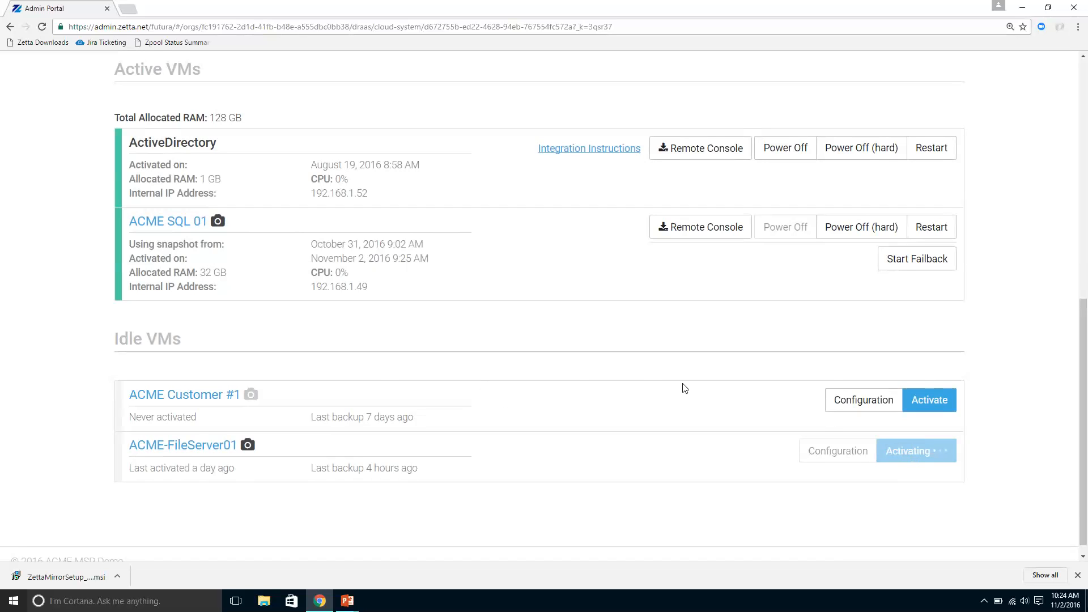
Step: View the connection options, switch to the PowerPoint slide on disaster types, and return to the Admin Portal in Chrome
{"action": "scroll", "coordinate": [610, 369], "scroll_direction": "up", "scroll_amount": 2}
{"action": "scroll", "coordinate": [607, 368], "scroll_direction": "up", "scroll_amount": 6}
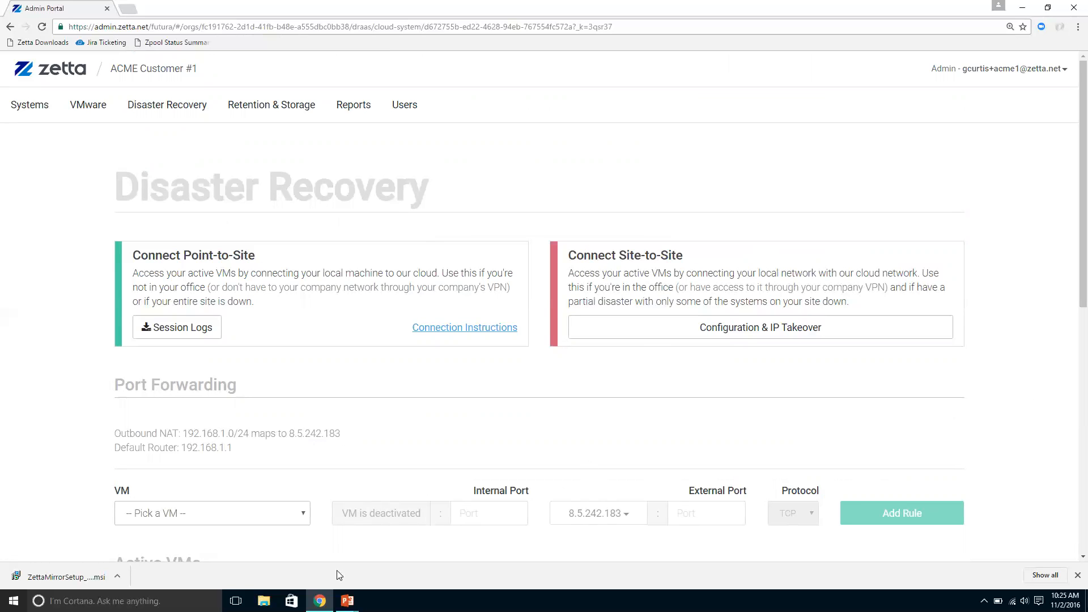
{"action": "mouse_move", "coordinate": [346, 600]}
{"action": "left_click", "coordinate": [420, 559]}
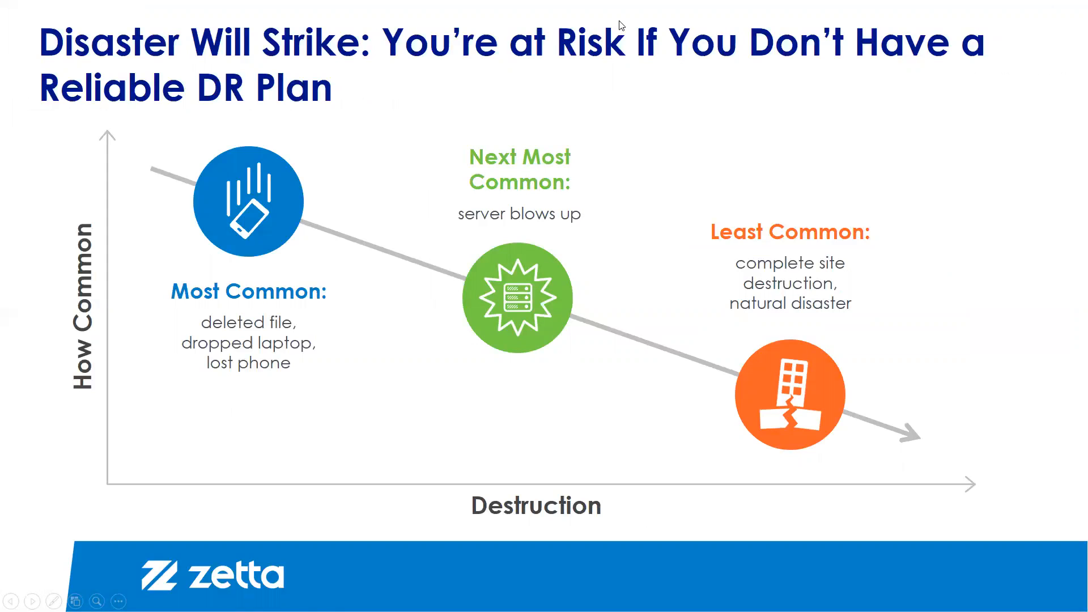
{"action": "key", "text": "alt+Tab"}
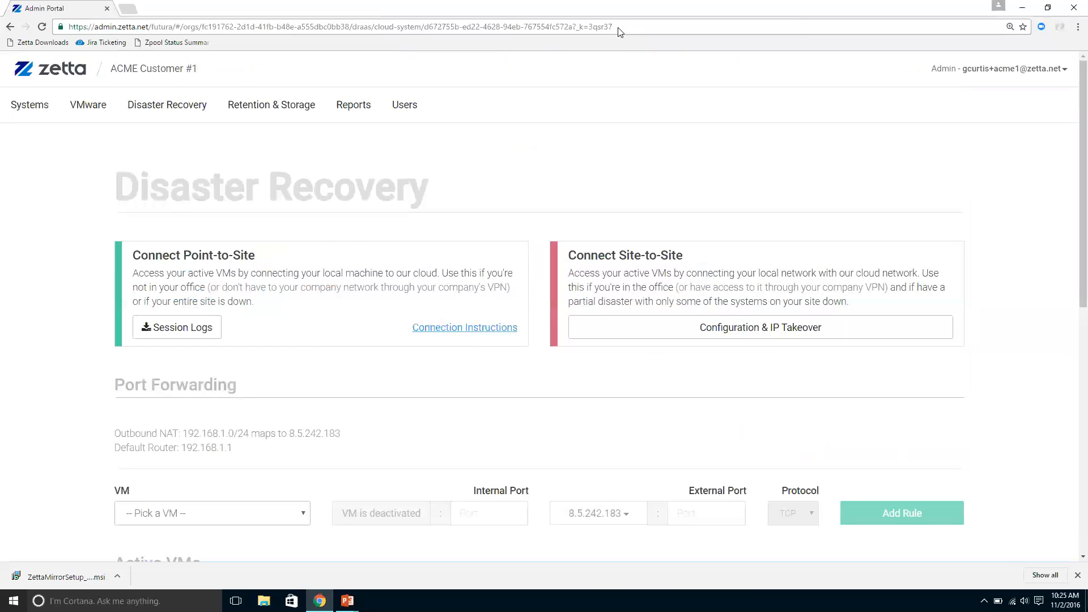
Step: Check ACME-FileServer01 among the active VMs and read the Connect Site-to-Site section
{"action": "scroll", "coordinate": [617, 85], "scroll_direction": "down", "scroll_amount": 10}
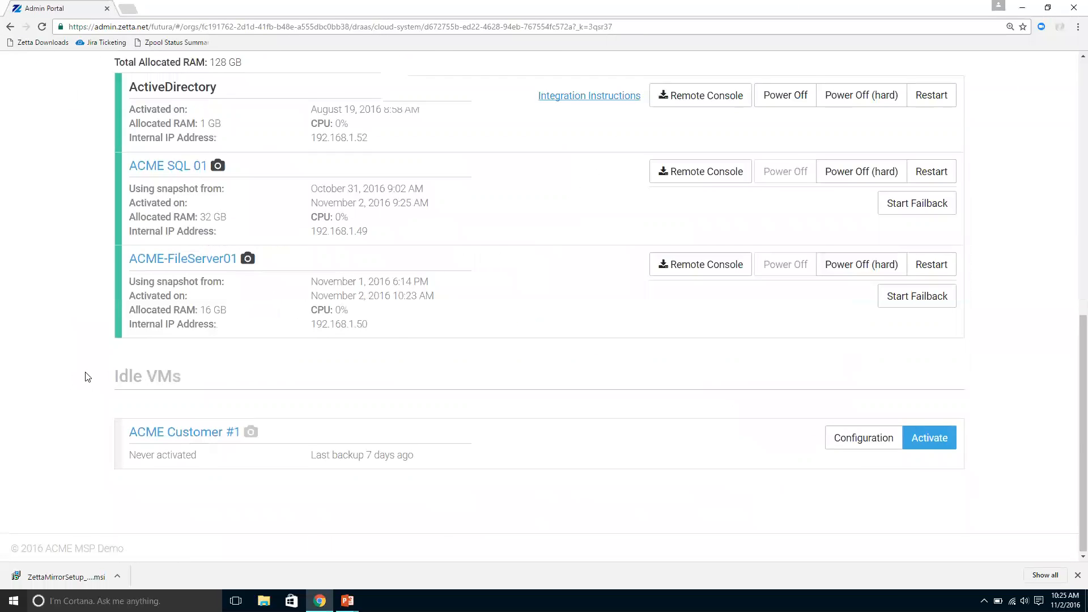
{"action": "scroll", "coordinate": [88, 377], "scroll_direction": "up", "scroll_amount": 2}
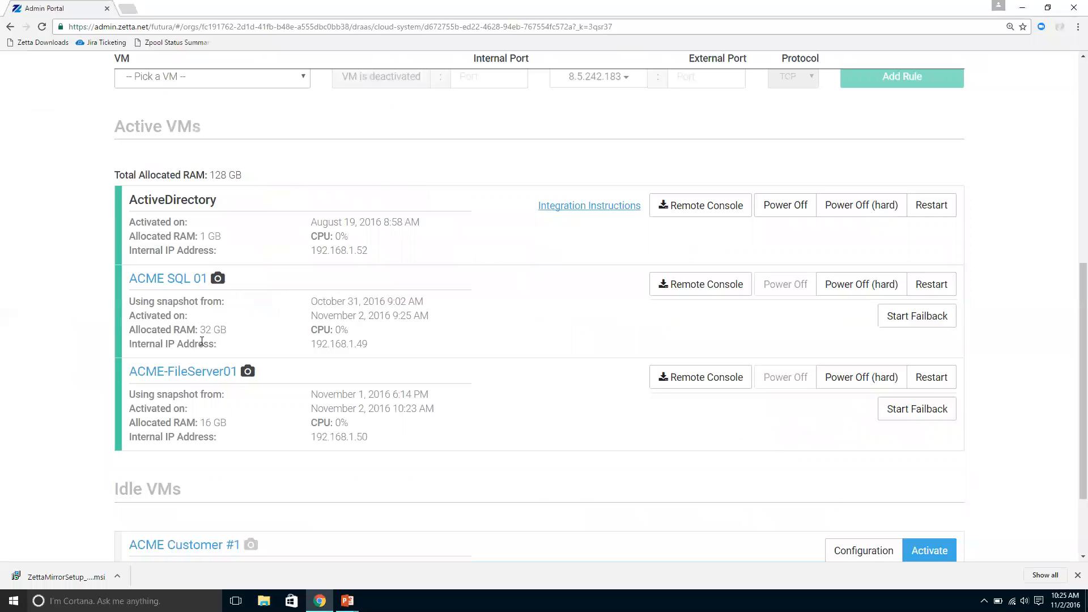
{"action": "scroll", "coordinate": [610, 332], "scroll_direction": "up", "scroll_amount": 7}
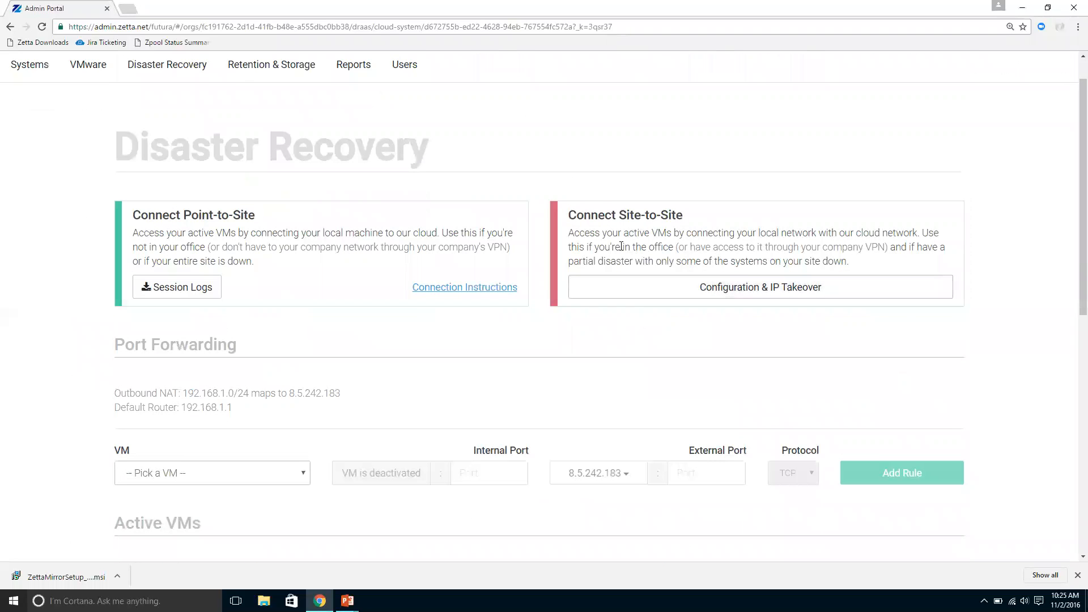
{"action": "triple_click", "coordinate": [579, 216]}
{"action": "left_click", "coordinate": [708, 218]}
Step: Examine the active VMs' details and controls, the site connection options, and the port forwarding section
{"action": "scroll", "coordinate": [722, 239], "scroll_direction": "down", "scroll_amount": 3}
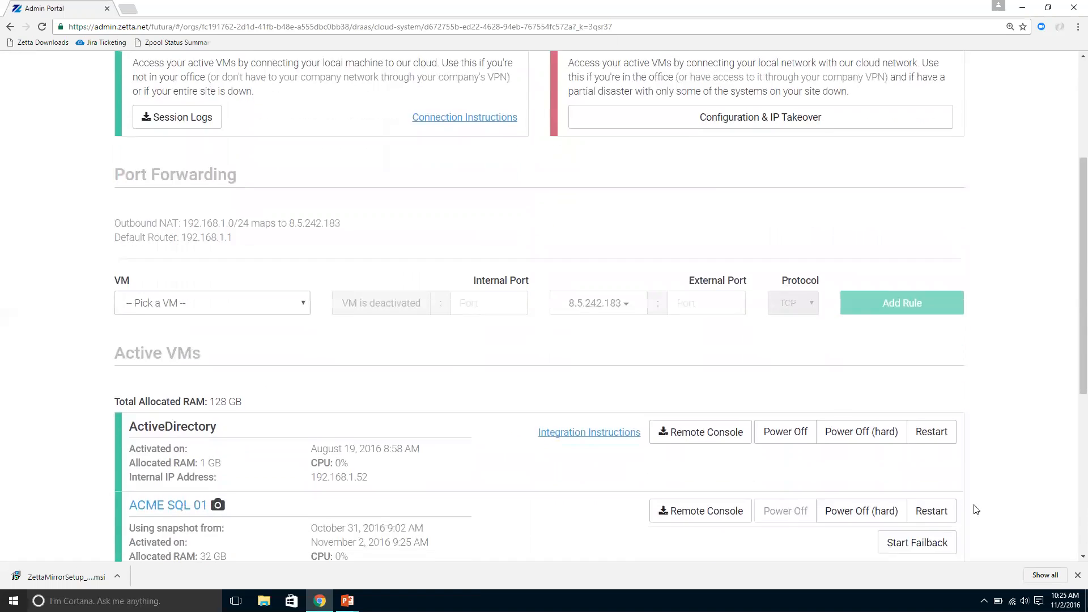
{"action": "scroll", "coordinate": [976, 509], "scroll_direction": "down", "scroll_amount": 2}
{"action": "scroll", "coordinate": [997, 520], "scroll_direction": "down", "scroll_amount": 2}
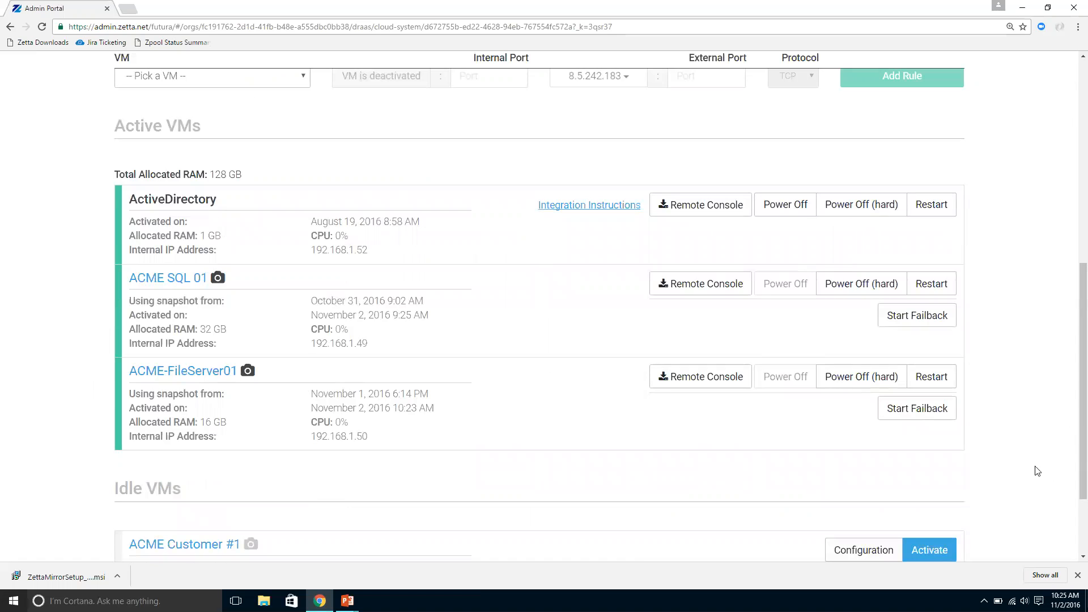
{"action": "scroll", "coordinate": [76, 384], "scroll_direction": "up", "scroll_amount": 1}
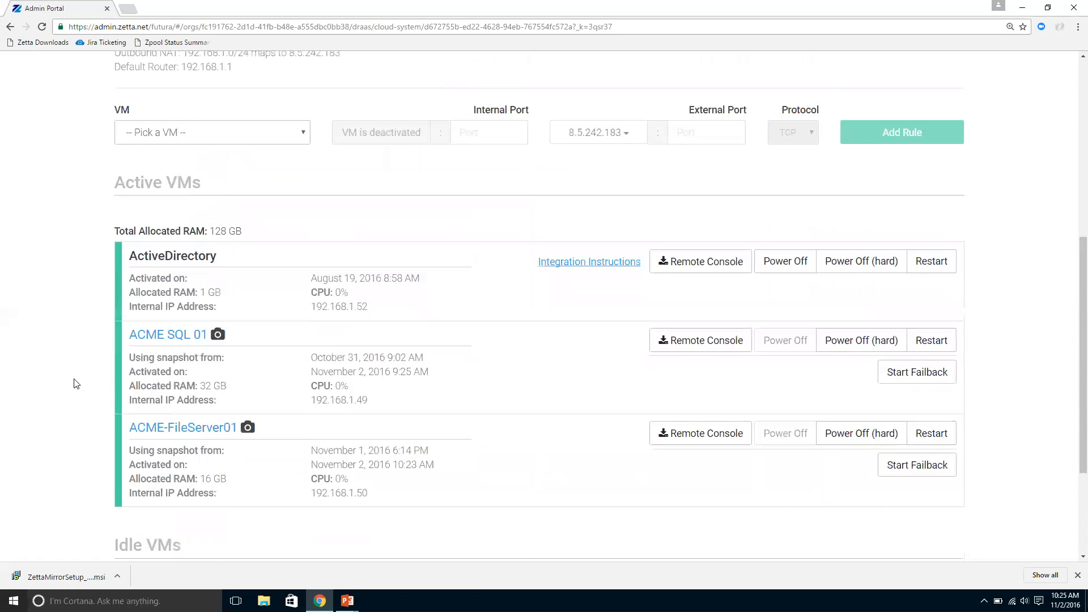
{"action": "scroll", "coordinate": [76, 384], "scroll_direction": "up", "scroll_amount": 6}
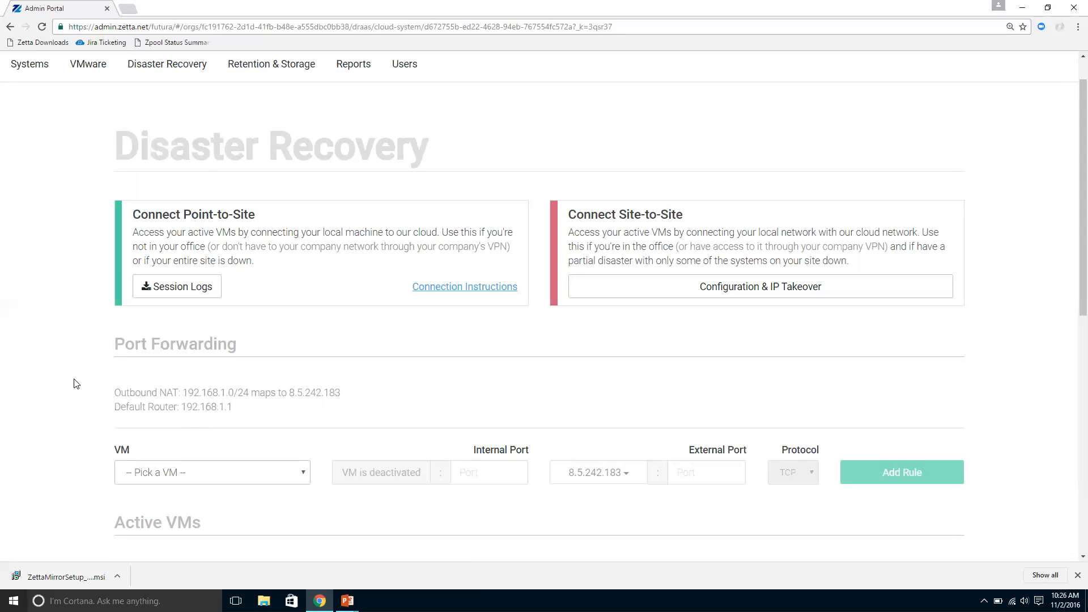
{"action": "scroll", "coordinate": [111, 381], "scroll_direction": "down", "scroll_amount": 1}
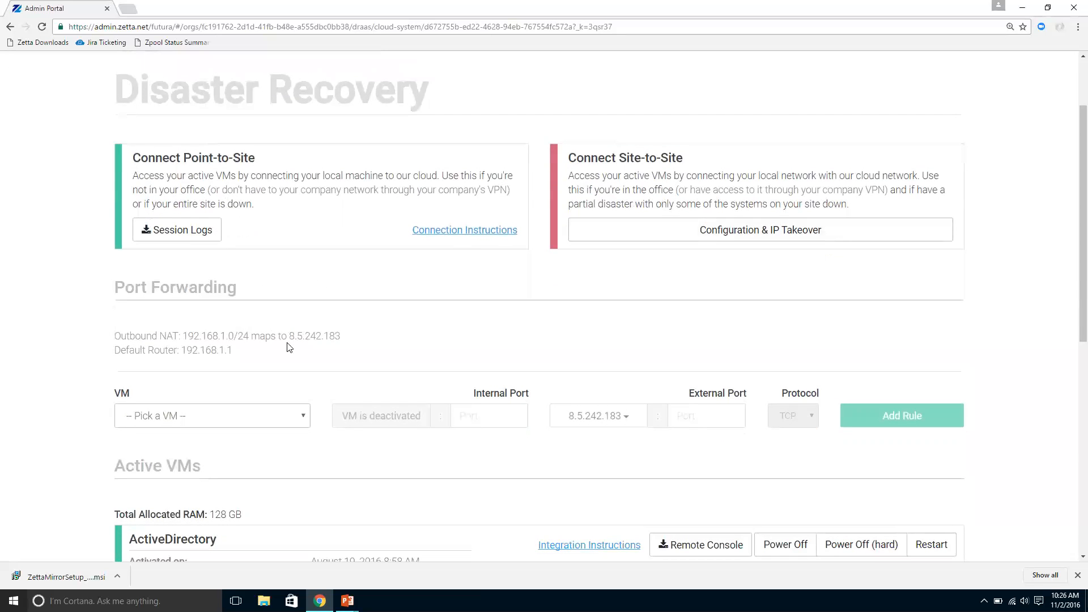
{"action": "scroll", "coordinate": [238, 317], "scroll_direction": "down", "scroll_amount": 1}
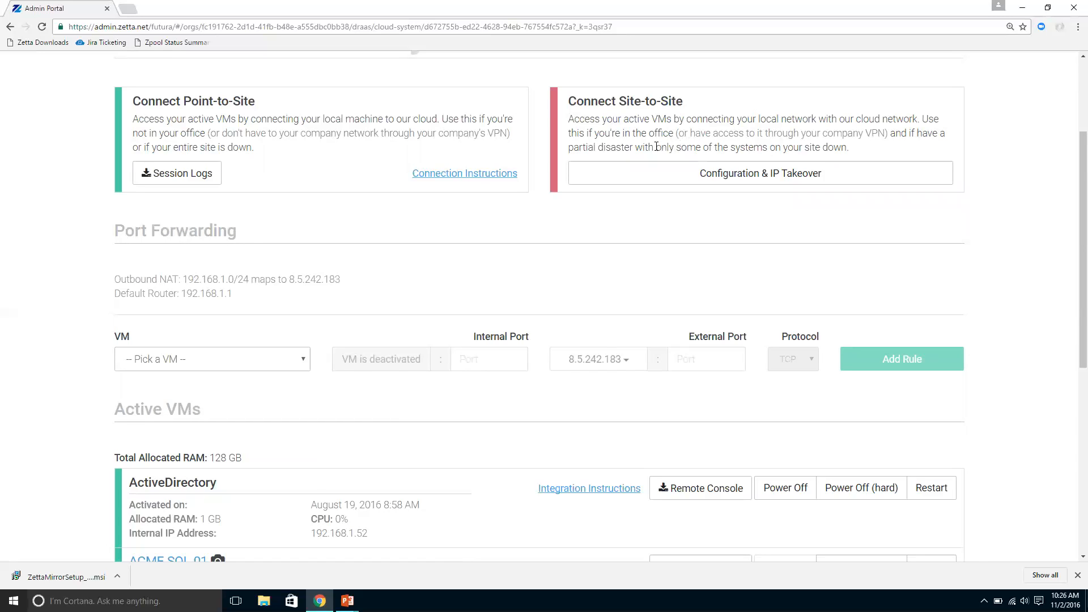
{"action": "scroll", "coordinate": [311, 339], "scroll_direction": "down", "scroll_amount": 1}
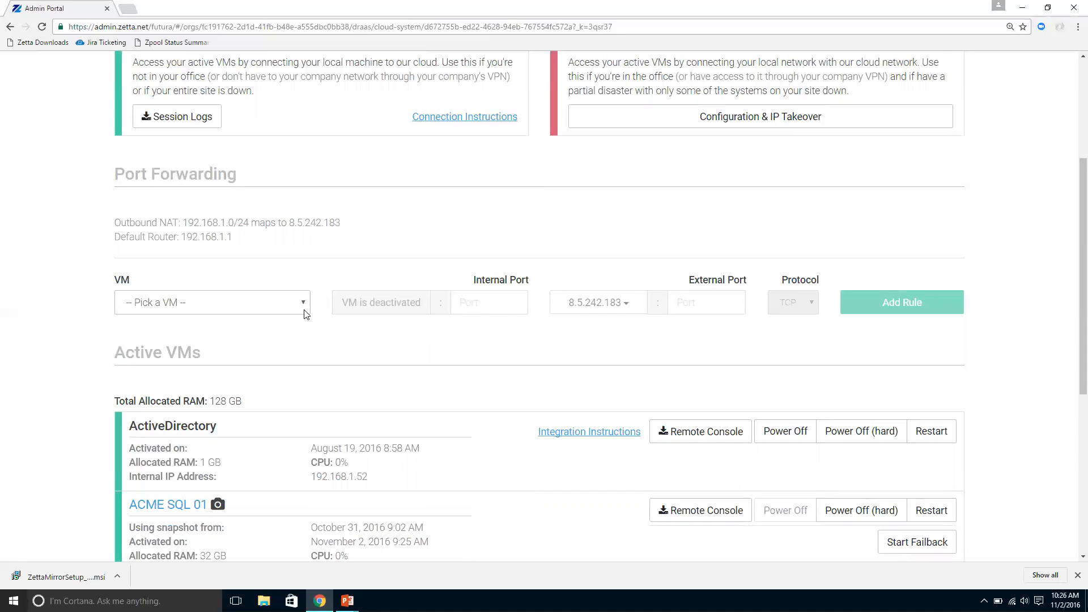
Step: Pick ACME SQL 01 as the VM for a port forwarding rule and check its internal port, external port and protocol options
{"action": "left_click", "coordinate": [304, 314]}
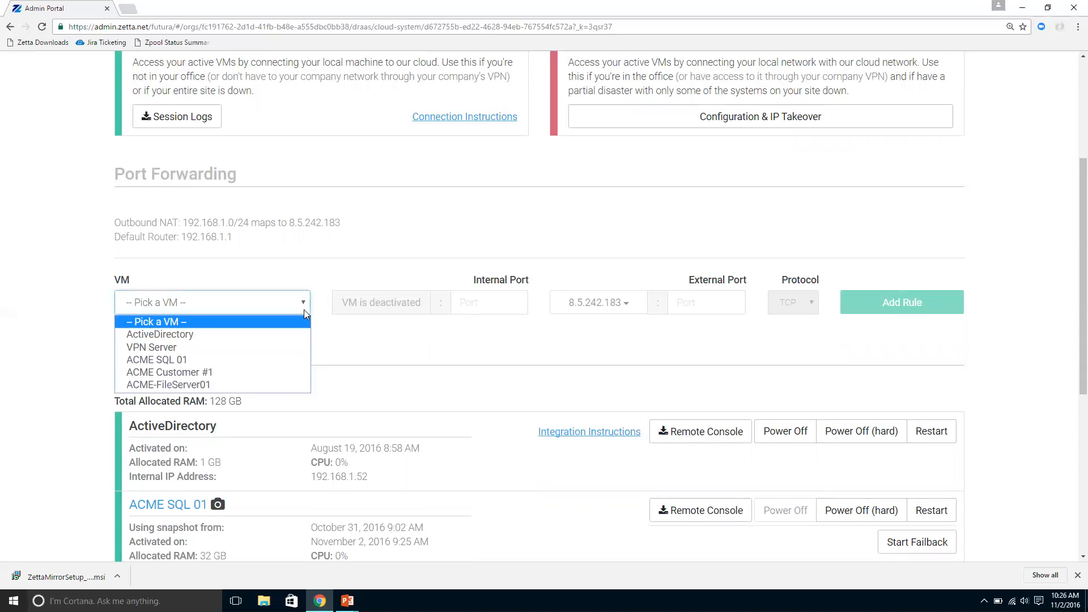
{"action": "left_click", "coordinate": [252, 362]}
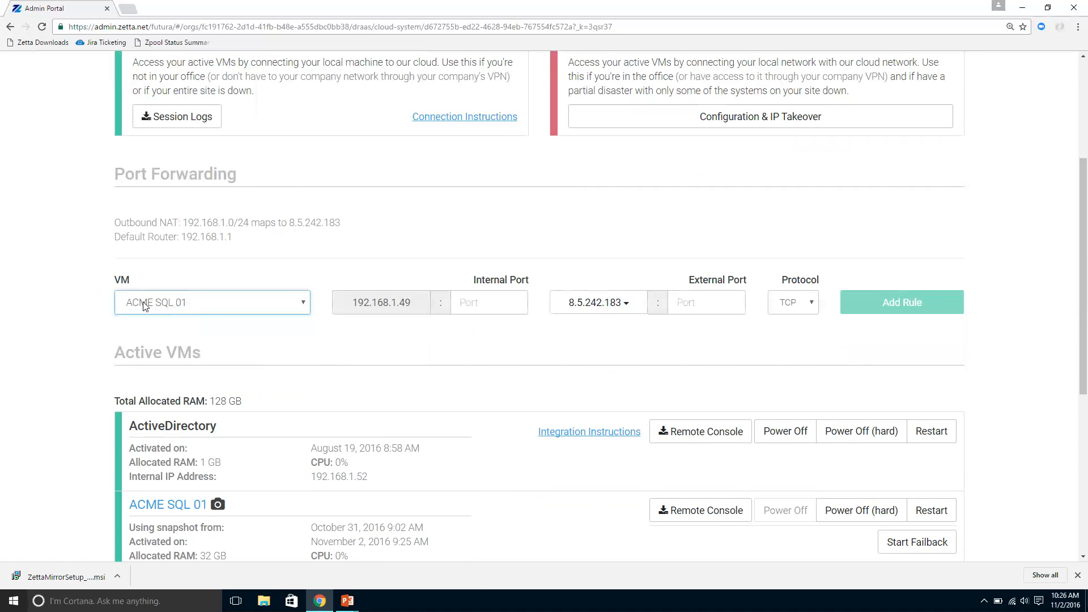
{"action": "left_click", "coordinate": [514, 302]}
{"action": "left_click", "coordinate": [731, 303]}
{"action": "left_click", "coordinate": [806, 303]}
{"action": "left_click", "coordinate": [806, 304]}
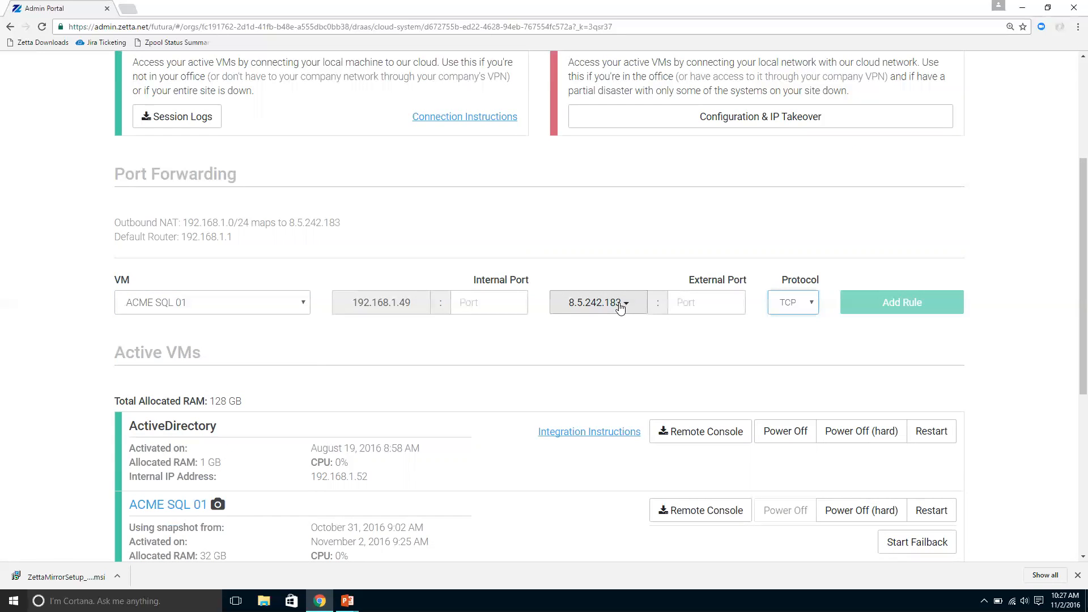
Step: Preview the boot screenshots of the active VMs ACME-FileServer01 and ACME SQL 01
{"action": "scroll", "coordinate": [577, 367], "scroll_direction": "down", "scroll_amount": 4}
{"action": "scroll", "coordinate": [577, 367], "scroll_direction": "up", "scroll_amount": 1}
{"action": "scroll", "coordinate": [577, 367], "scroll_direction": "down", "scroll_amount": 1}
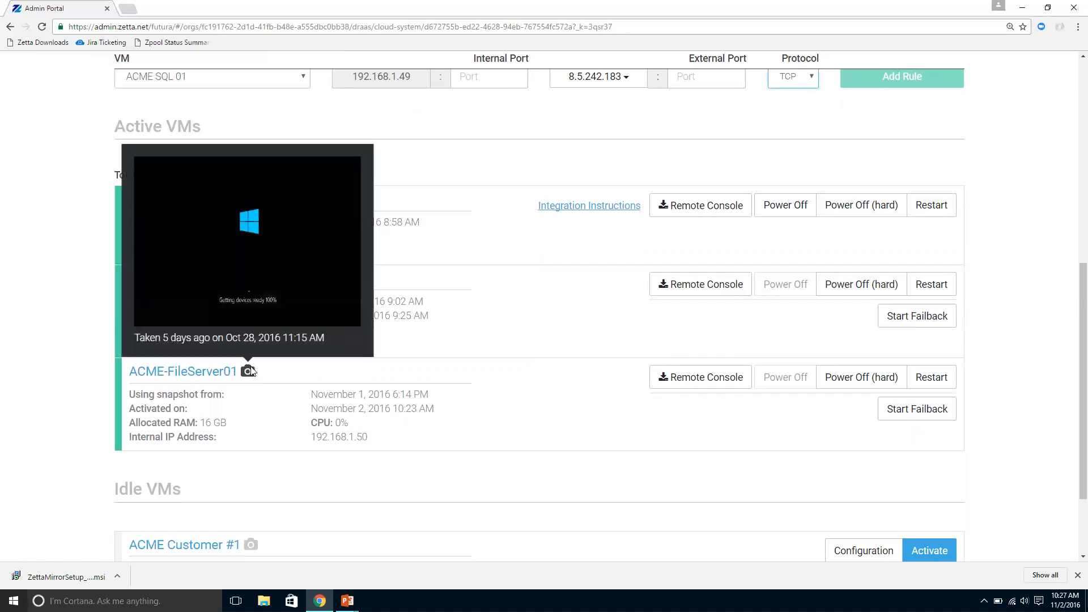
{"action": "mouse_move", "coordinate": [223, 285]}
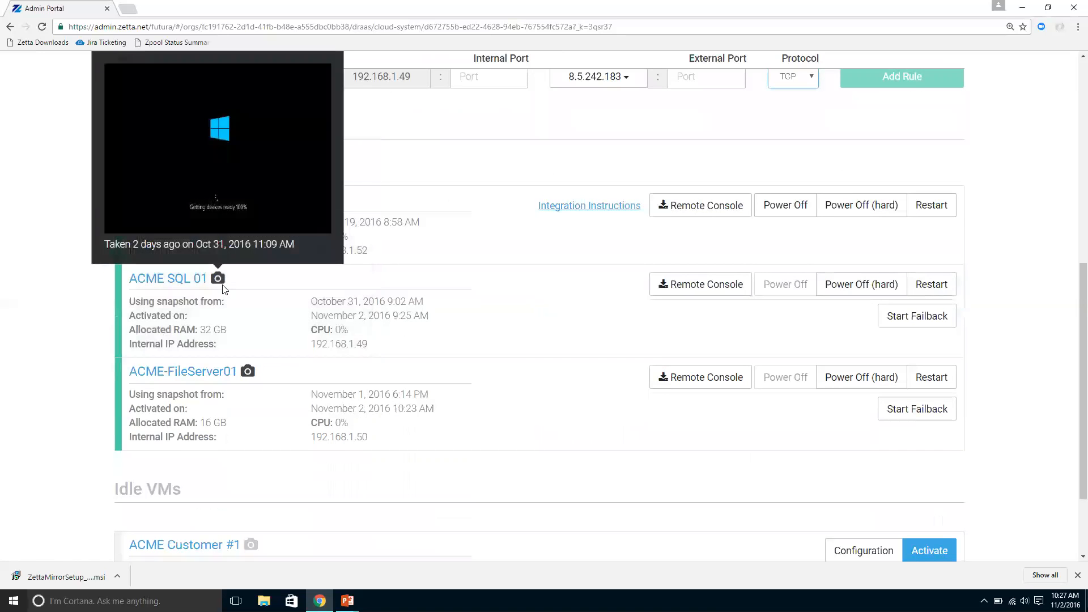
{"action": "mouse_move", "coordinate": [253, 372]}
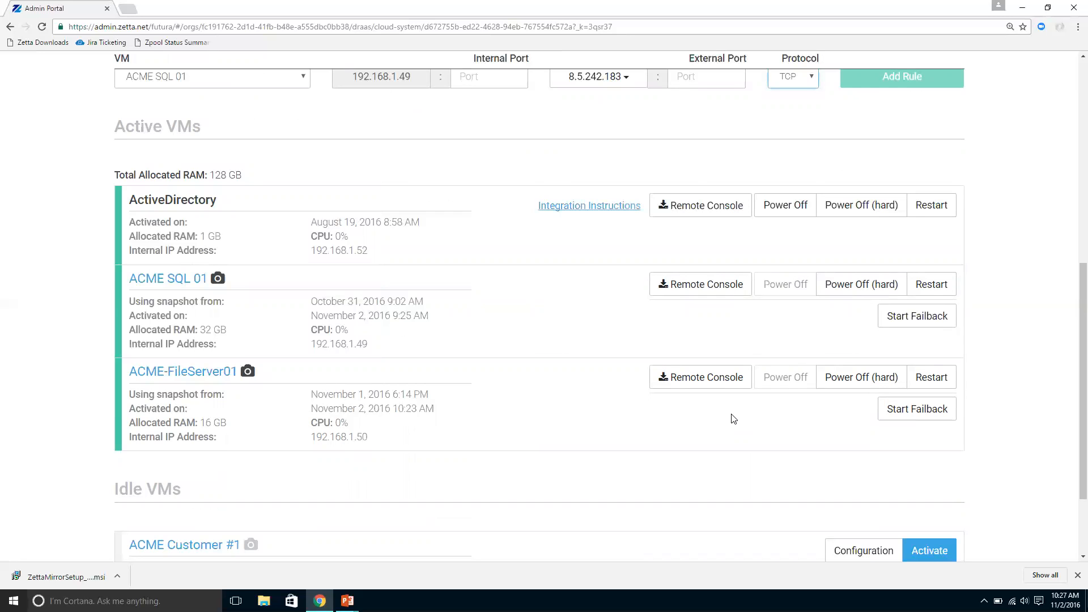
Step: Download the remote console connection file for ACME-FileServer01 and reveal and select its login password
{"action": "left_click", "coordinate": [730, 387]}
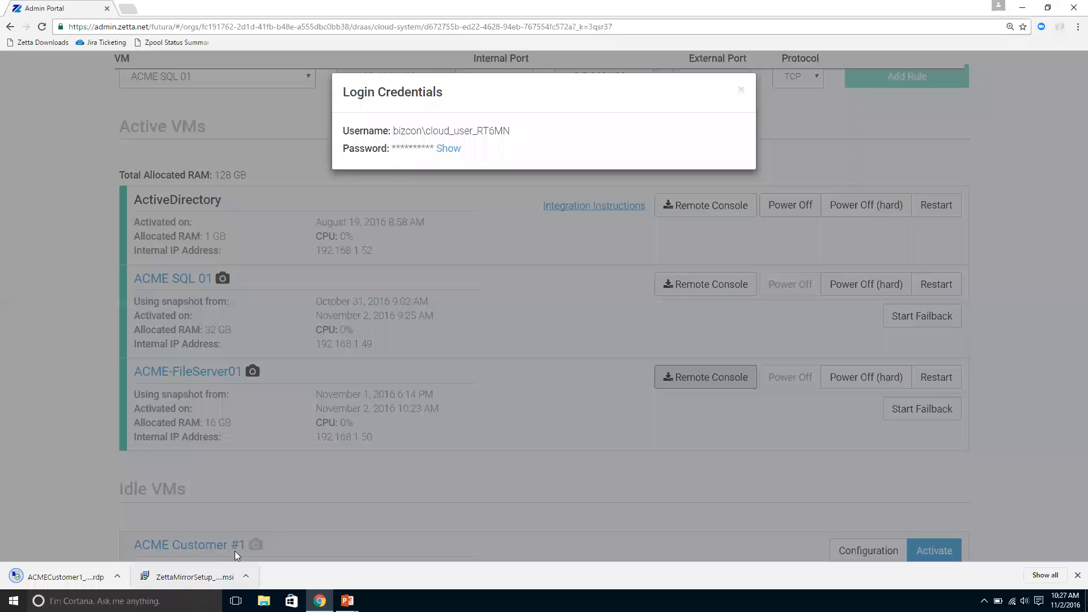
{"action": "double_click", "coordinate": [435, 149]}
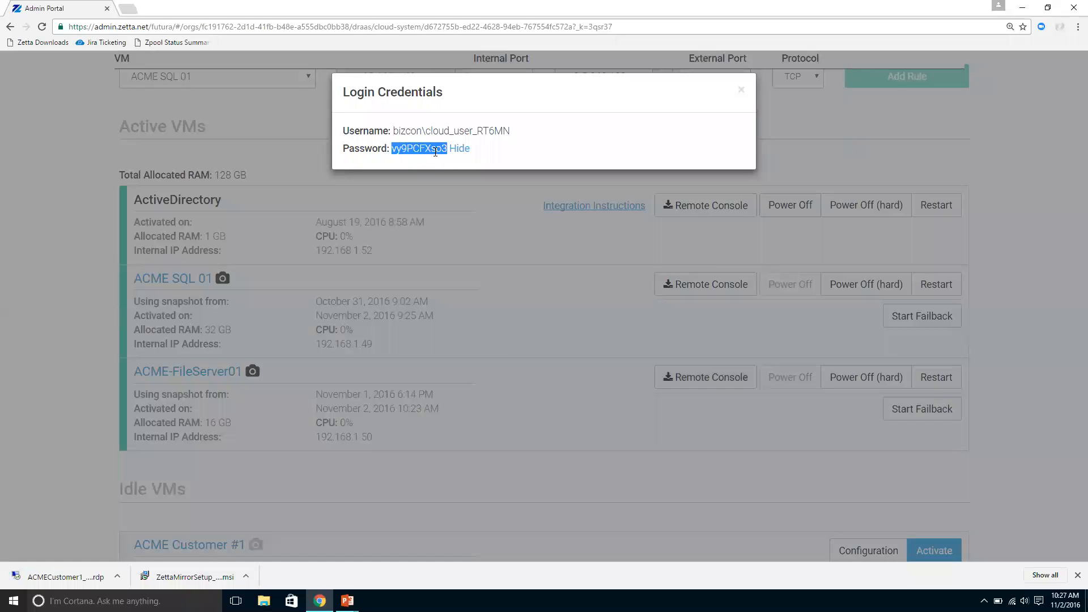
Step: Try to connect to the remote console with the downloaded RDP file, entering the account password, and dismiss the resulting dialog
{"action": "left_click", "coordinate": [66, 575]}
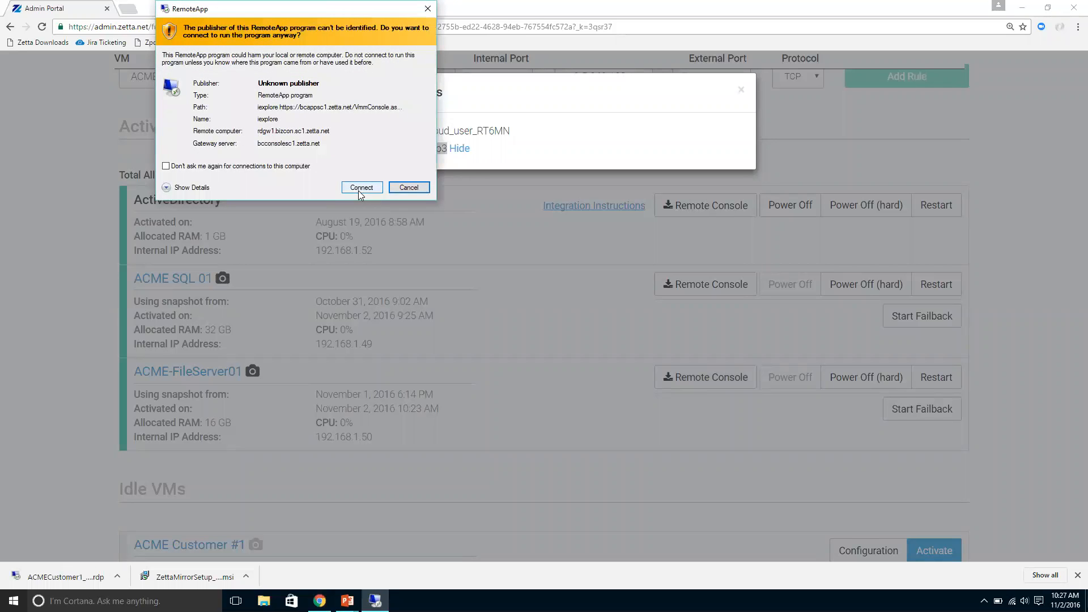
{"action": "left_click", "coordinate": [359, 189]}
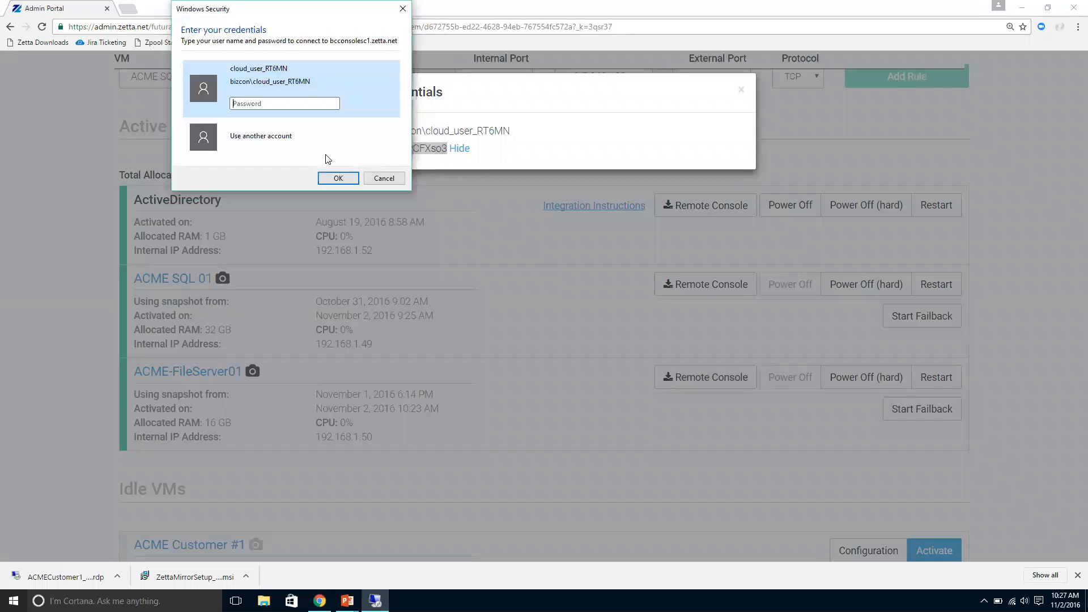
{"action": "key", "text": "ctrl+v"}
{"action": "left_click", "coordinate": [339, 178]}
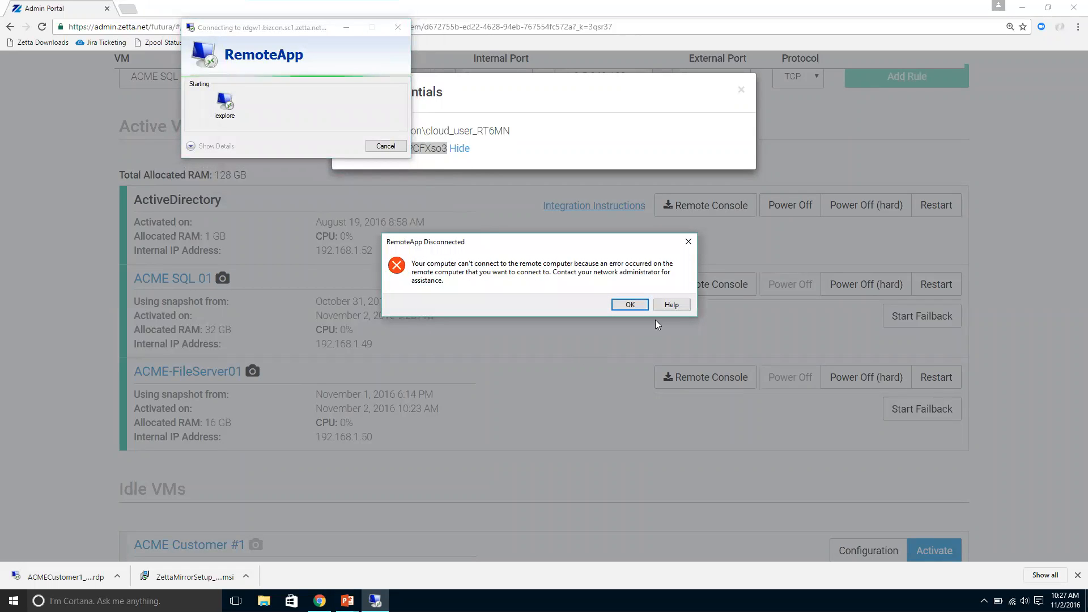
{"action": "left_click", "coordinate": [630, 305]}
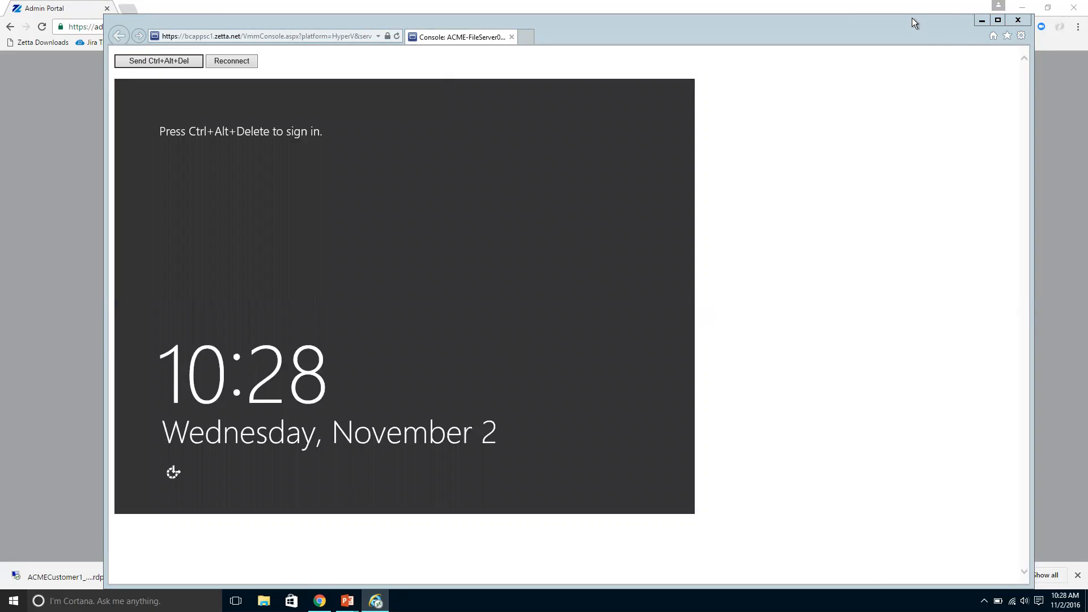
Step: Minimize the ACME-FileServer01 console window and close the Login Credentials dialog in the Admin Portal
{"action": "left_click", "coordinate": [978, 23]}
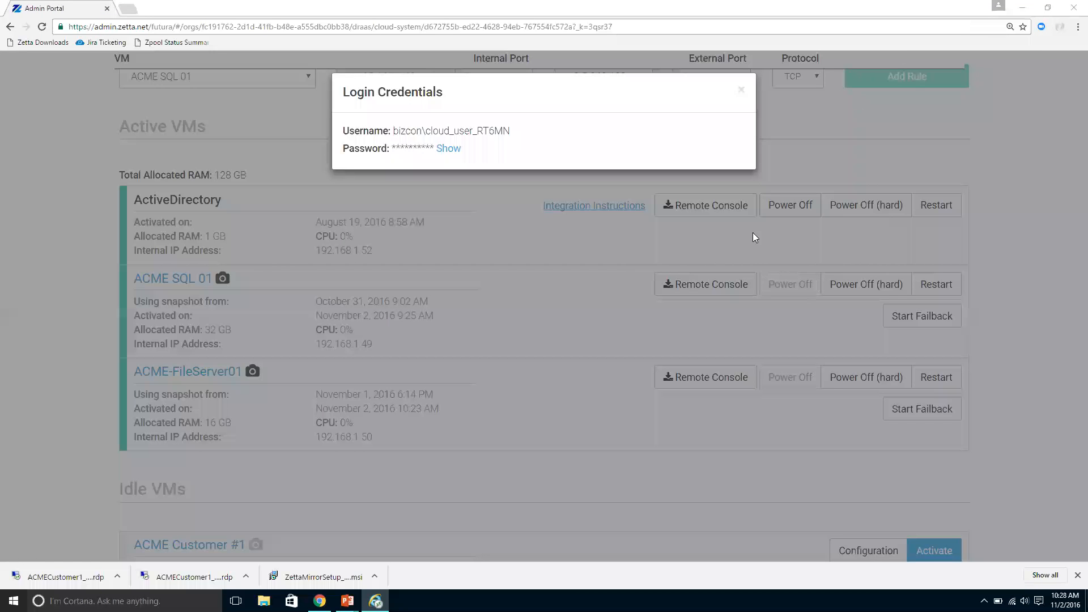
{"action": "left_click", "coordinate": [740, 90]}
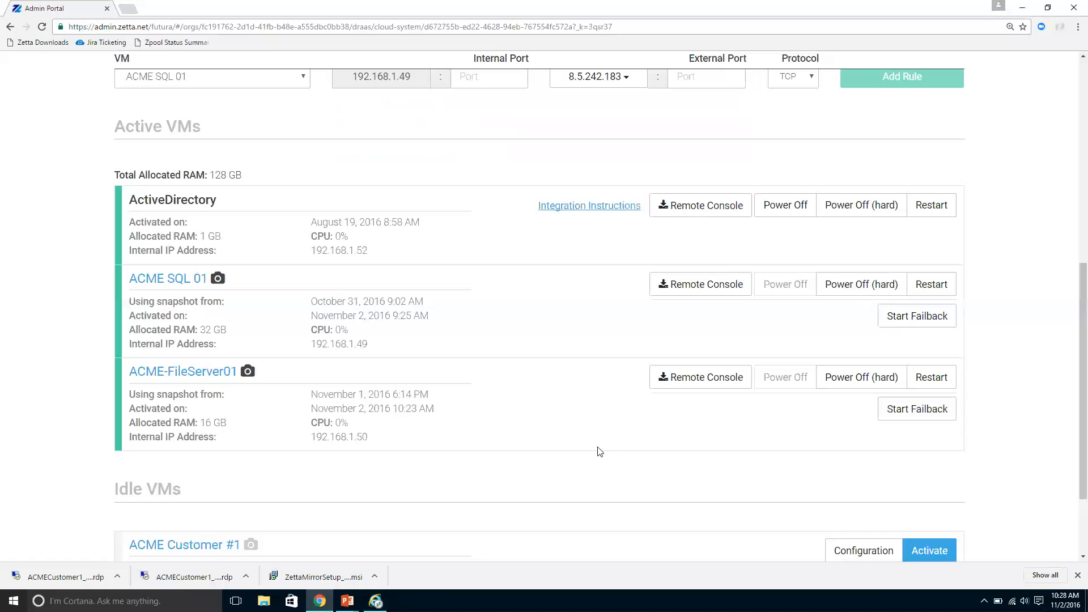
{"action": "scroll", "coordinate": [598, 452], "scroll_direction": "down", "scroll_amount": 2}
{"action": "scroll", "coordinate": [598, 452], "scroll_direction": "up", "scroll_amount": 2}
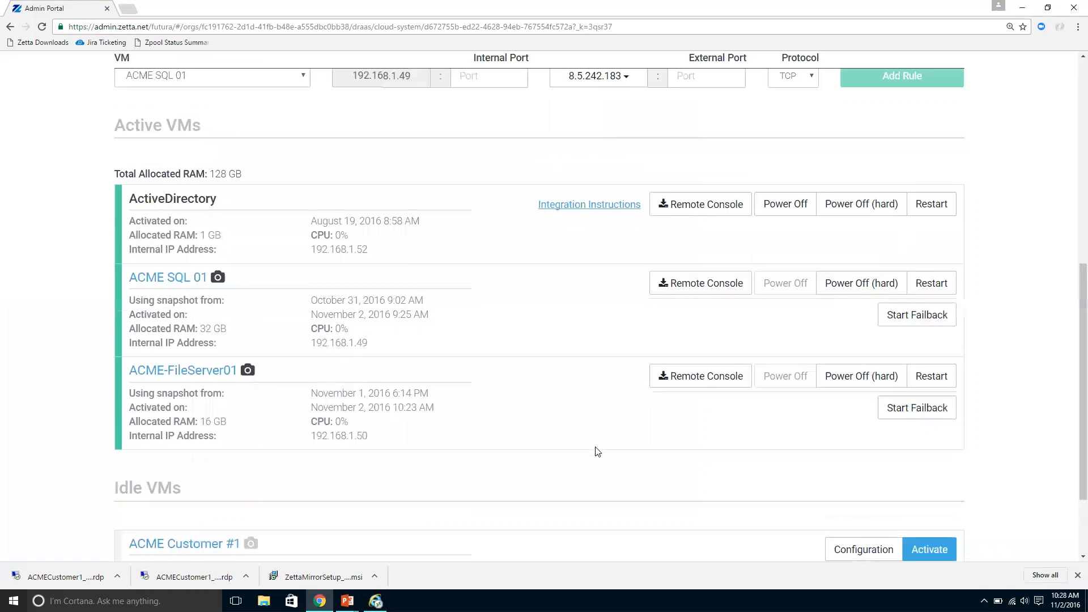
{"action": "scroll", "coordinate": [598, 452], "scroll_direction": "up", "scroll_amount": 1}
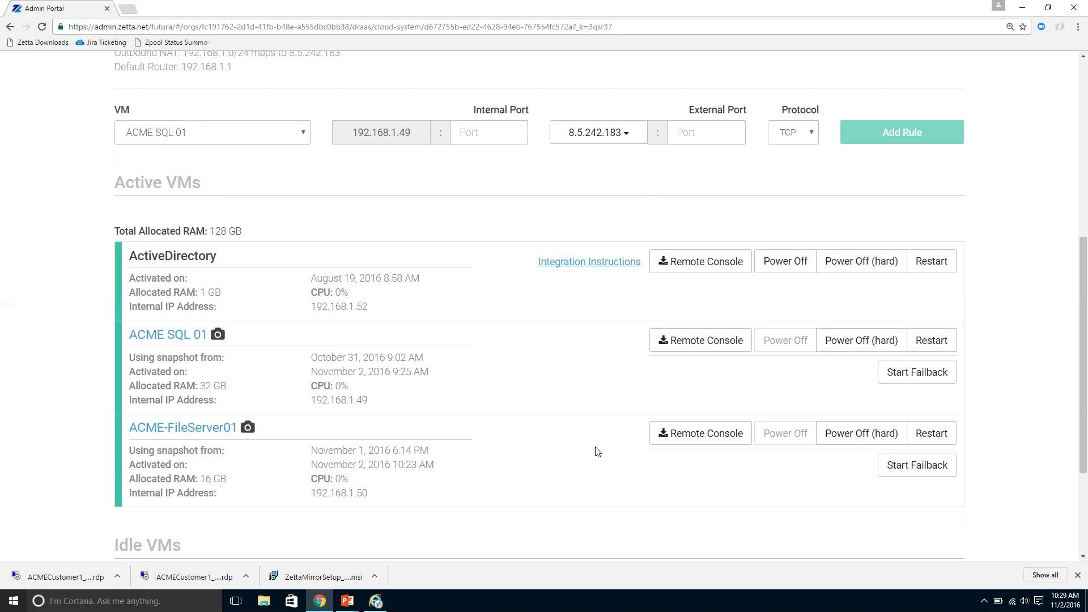
{"action": "left_click", "coordinate": [710, 422]}
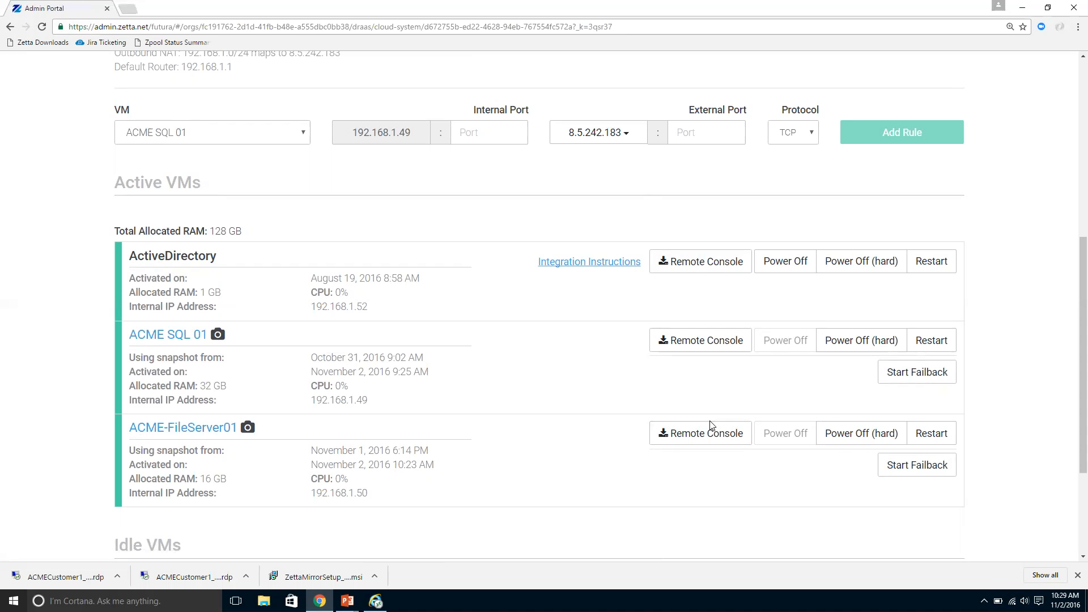